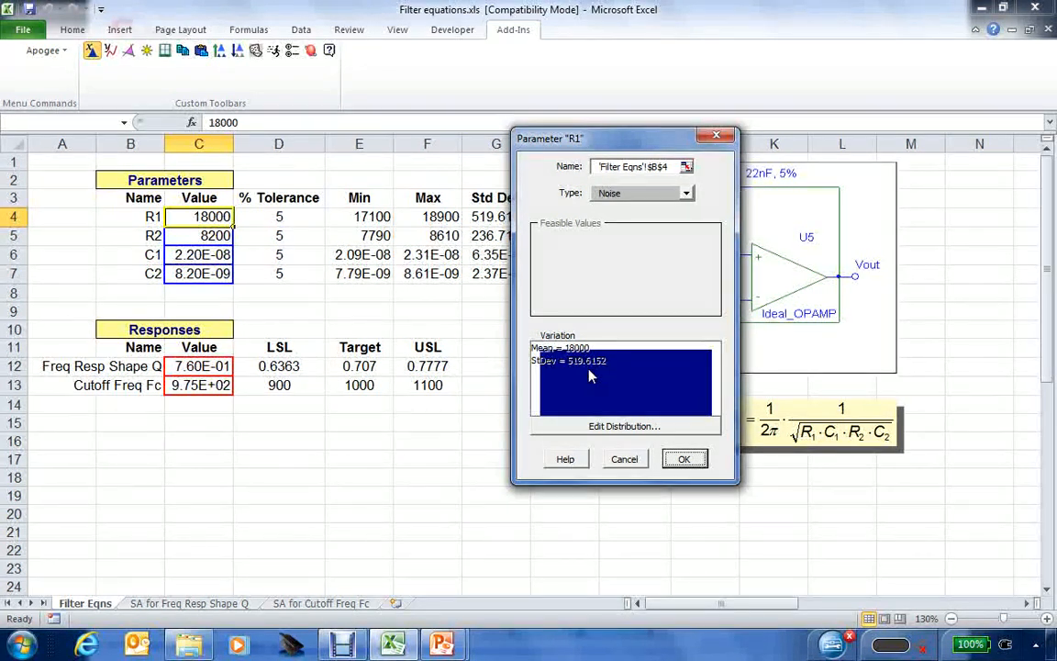
Step: Close the R1 parameter settings and review the sensitivity analysis sheets for Freq Resp Shape Q and Cutoff Freq Fc
click(684, 461)
click(625, 460)
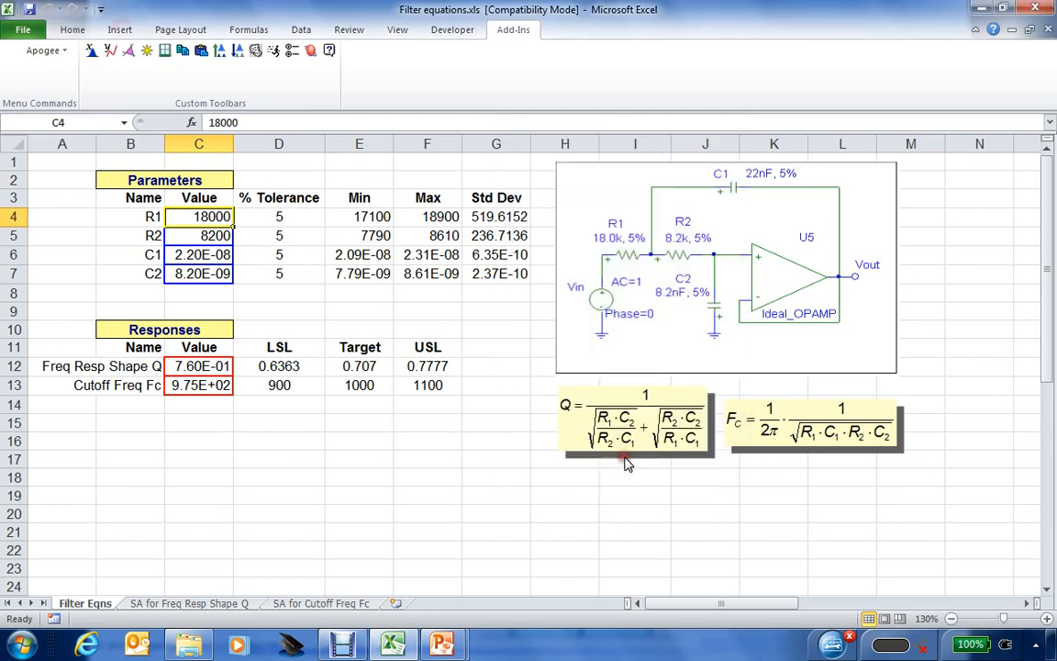
click(207, 604)
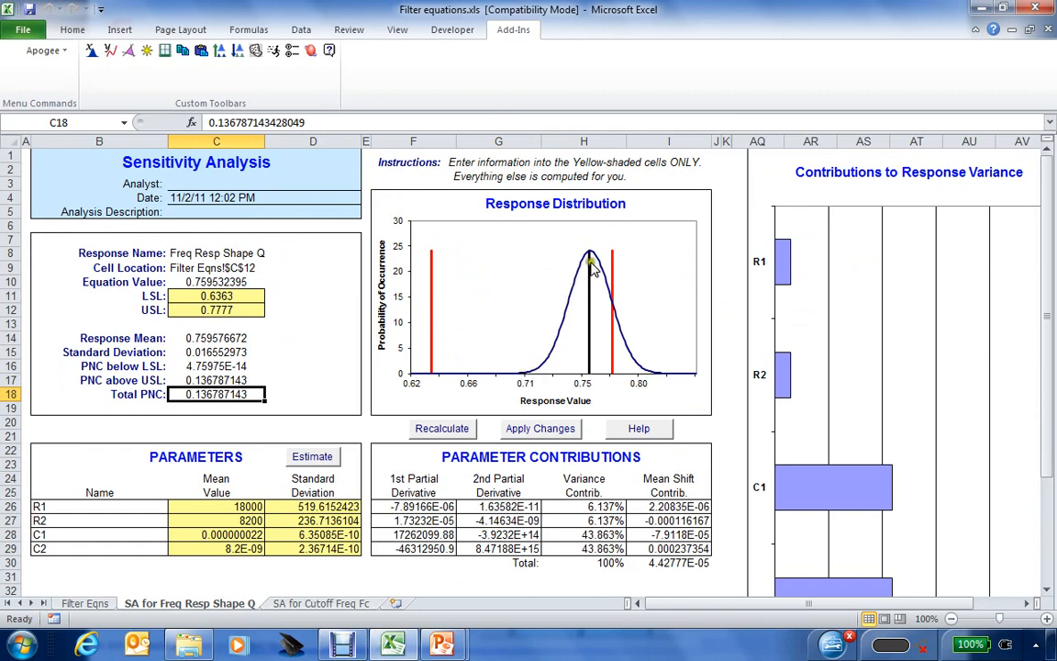
mouse_move(609, 374)
click(324, 606)
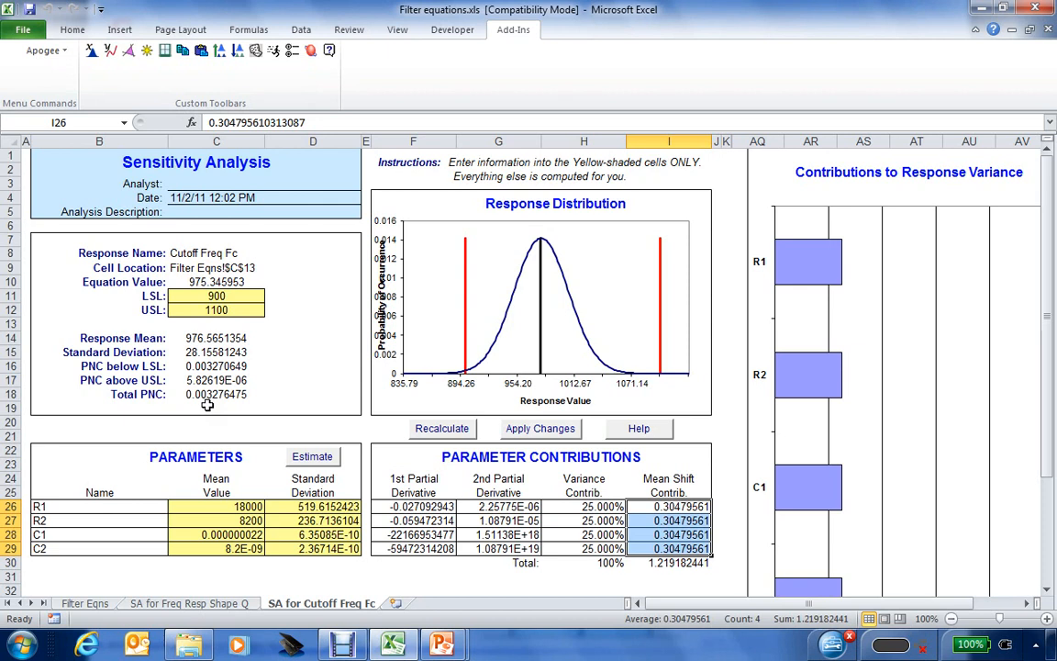
Step: From the Filter Eqns sheet, create an Allocation worksheet for Freq Resp Shape Q using the parameters with nonzero sensitivities
click(84, 604)
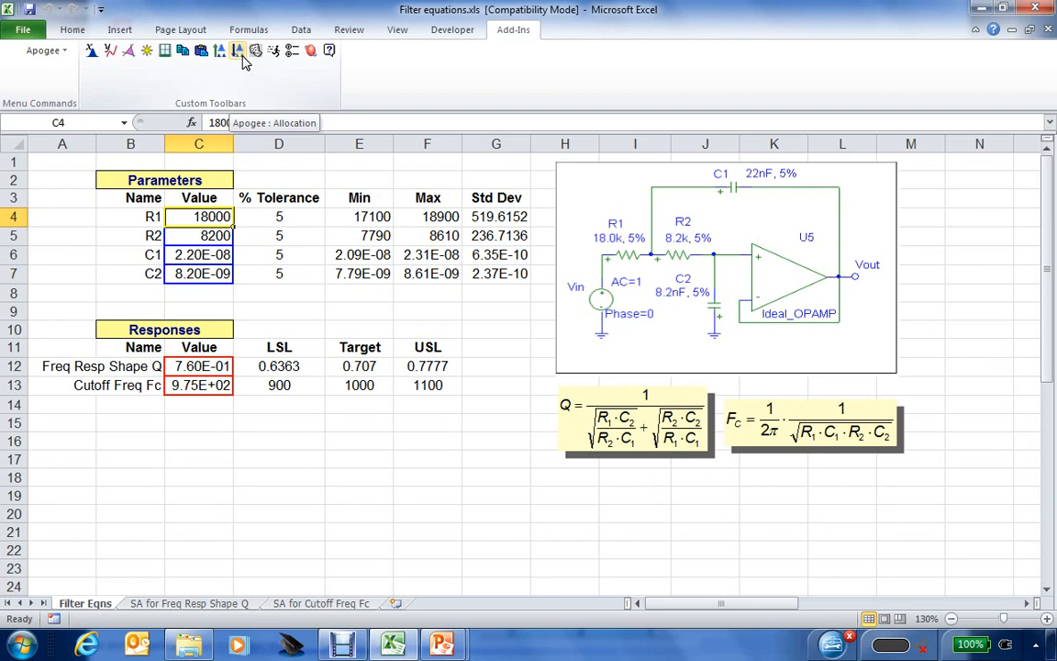
click(242, 55)
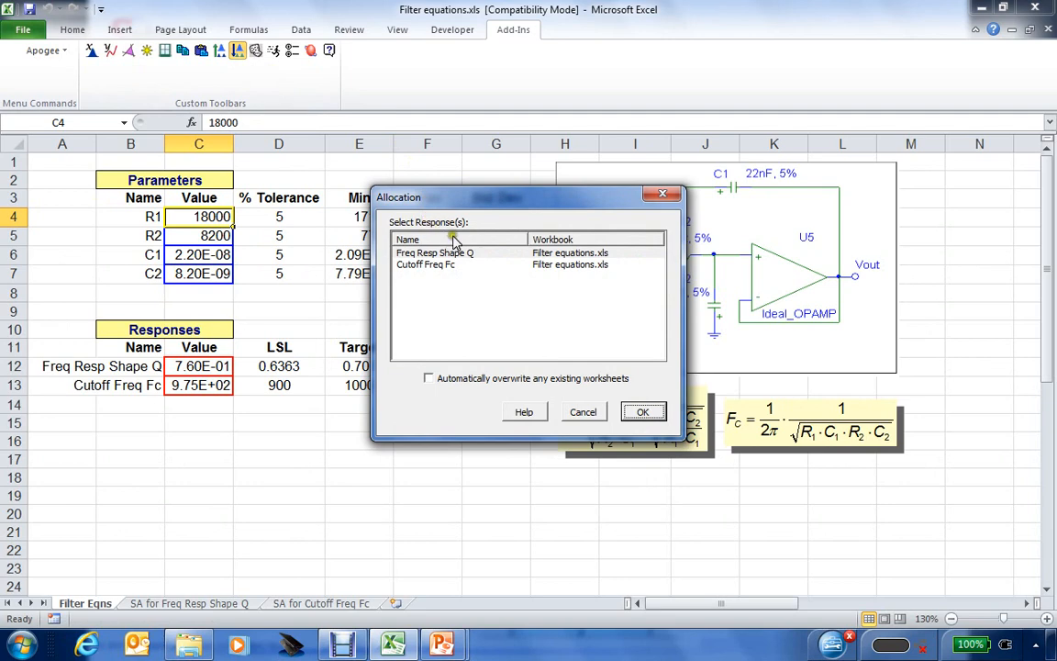
click(437, 254)
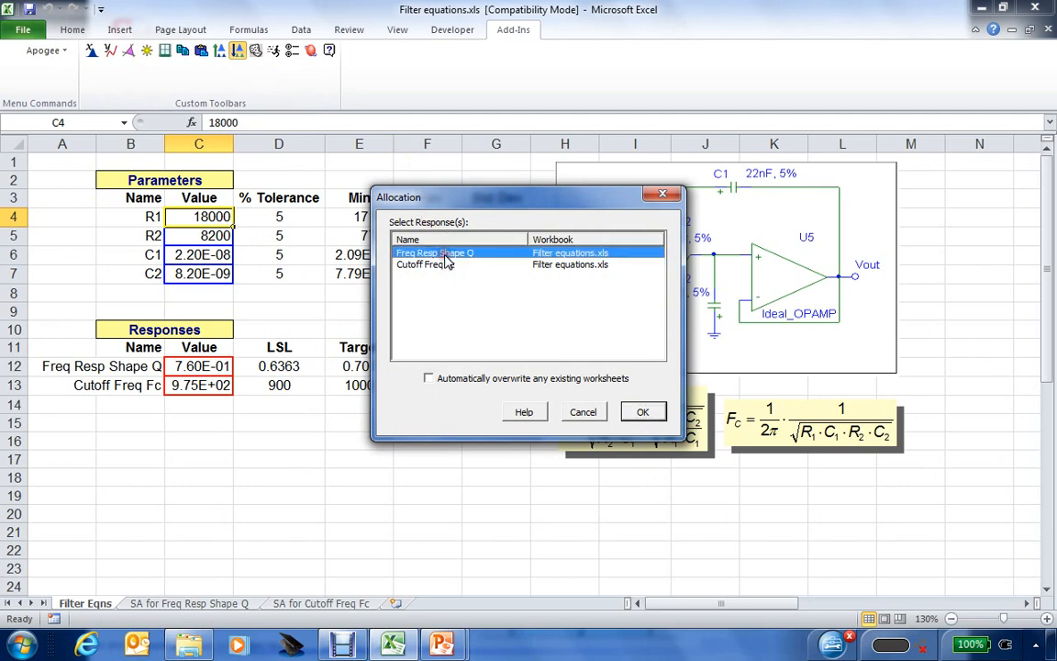
ctrl+click(443, 266)
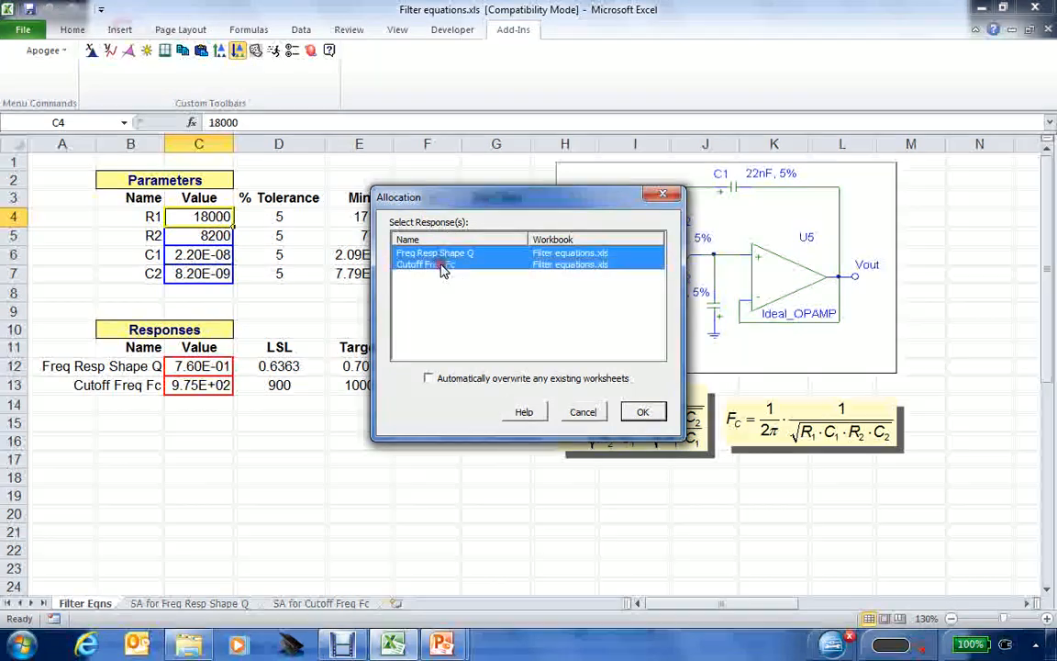
click(446, 257)
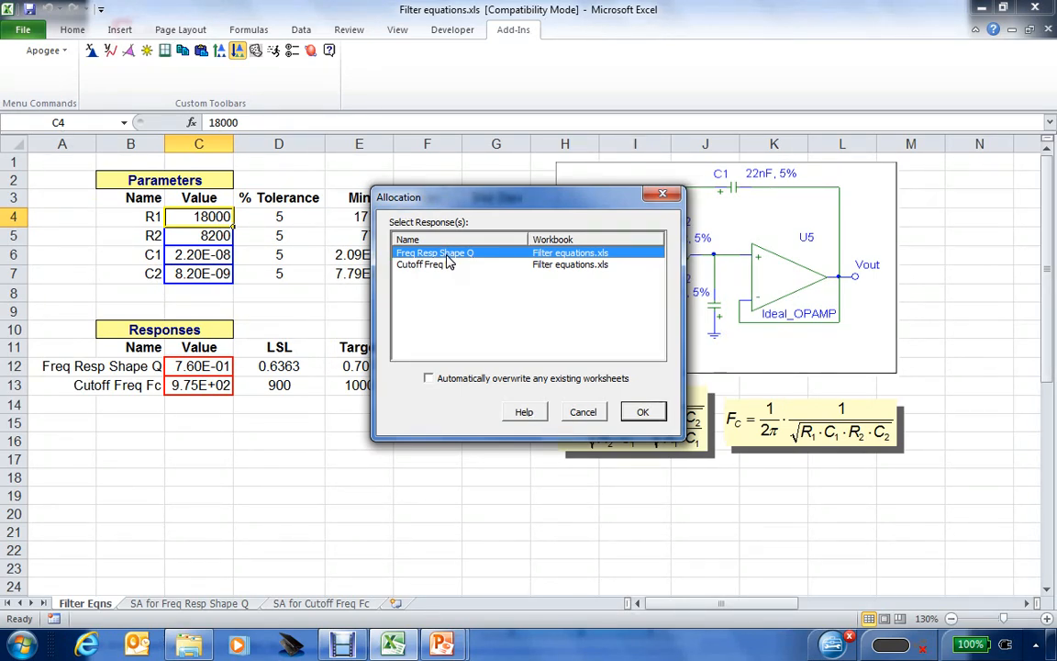
click(641, 413)
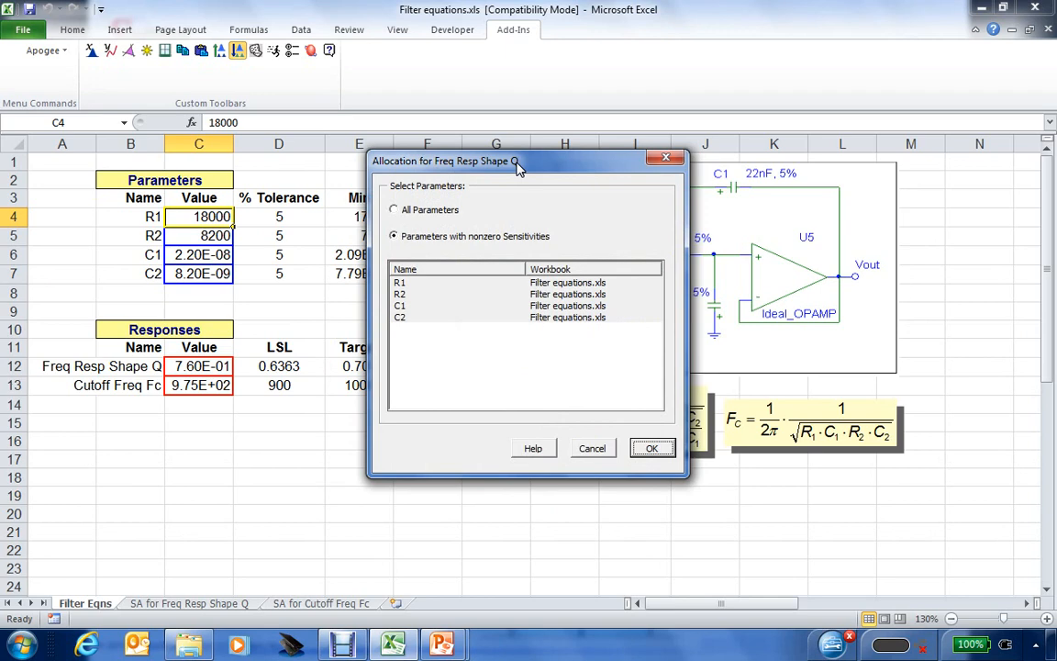
click(417, 318)
click(653, 450)
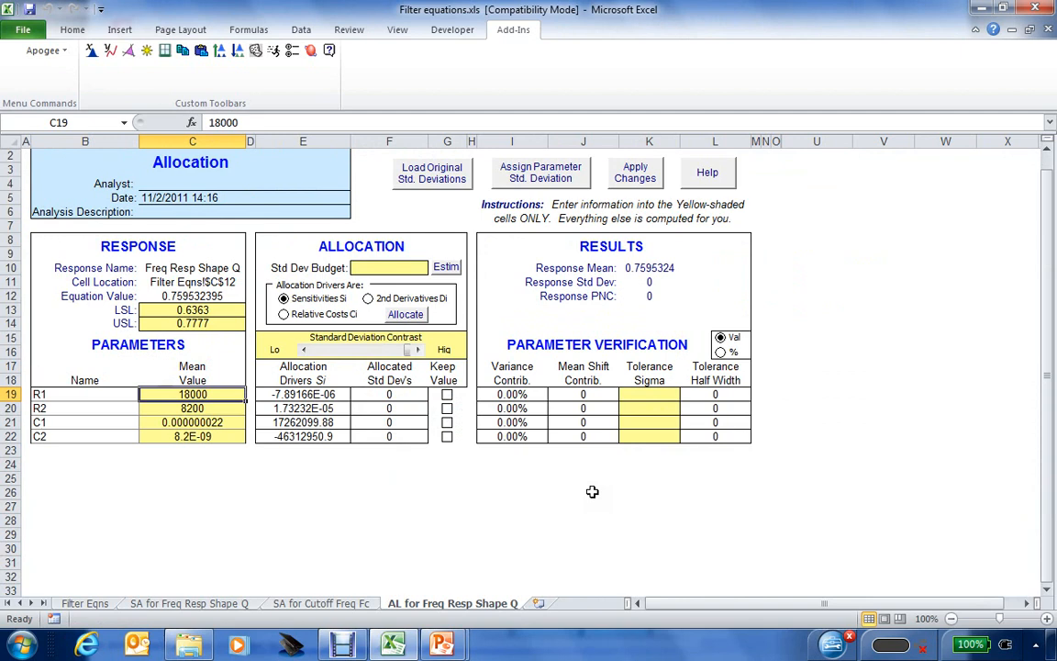
Step: Examine the response name, cell location, equation value, specification limits and parameter mean values on the allocation sheet
click(1047, 620)
click(1047, 619)
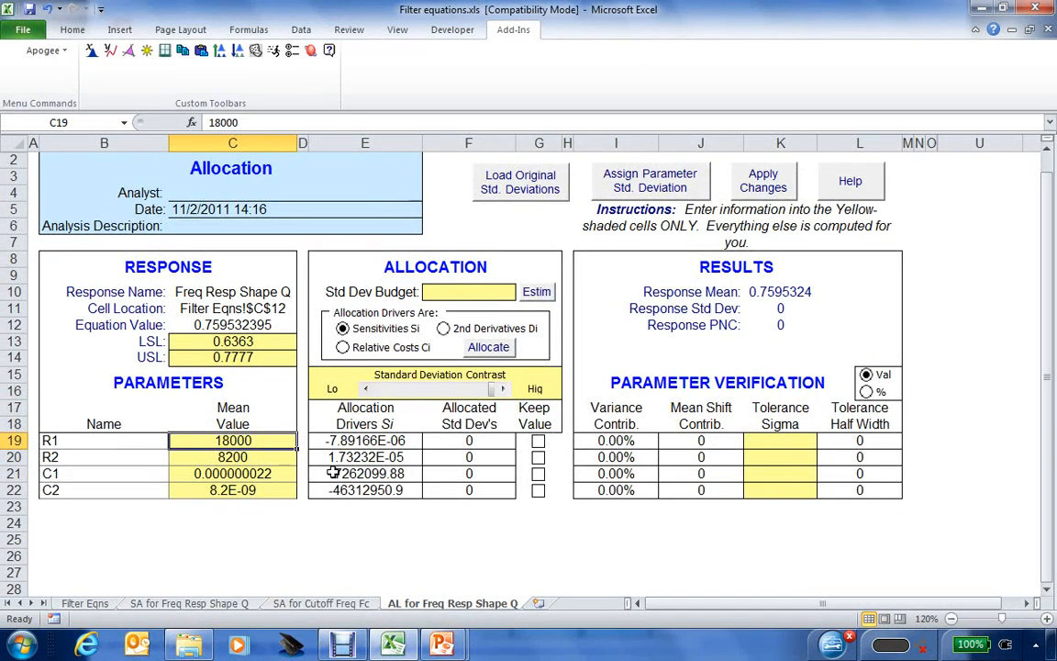
click(243, 292)
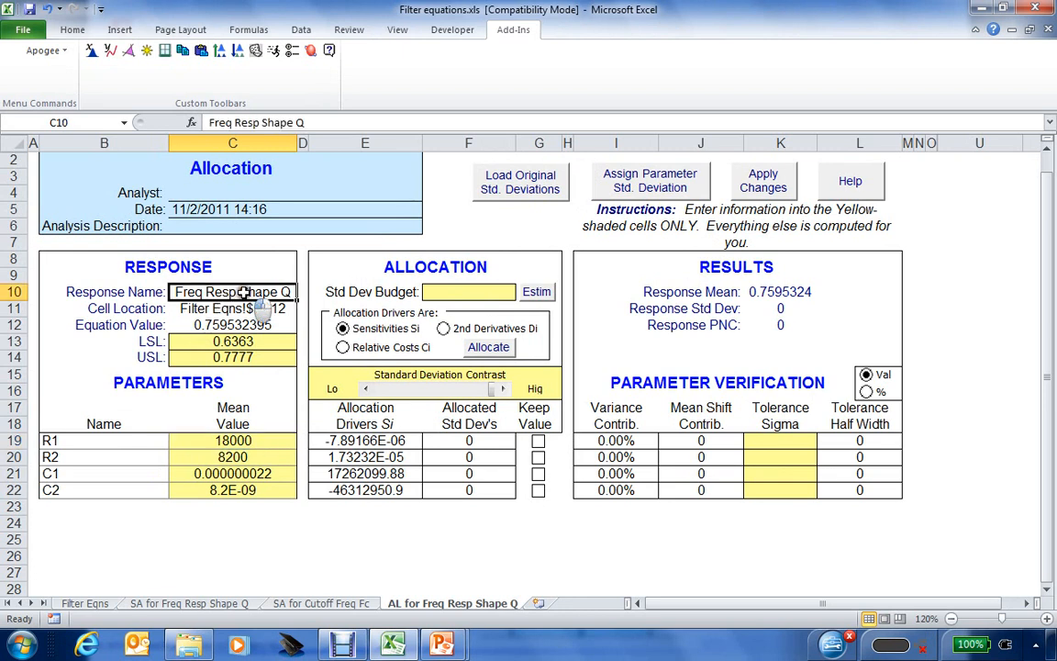
click(237, 308)
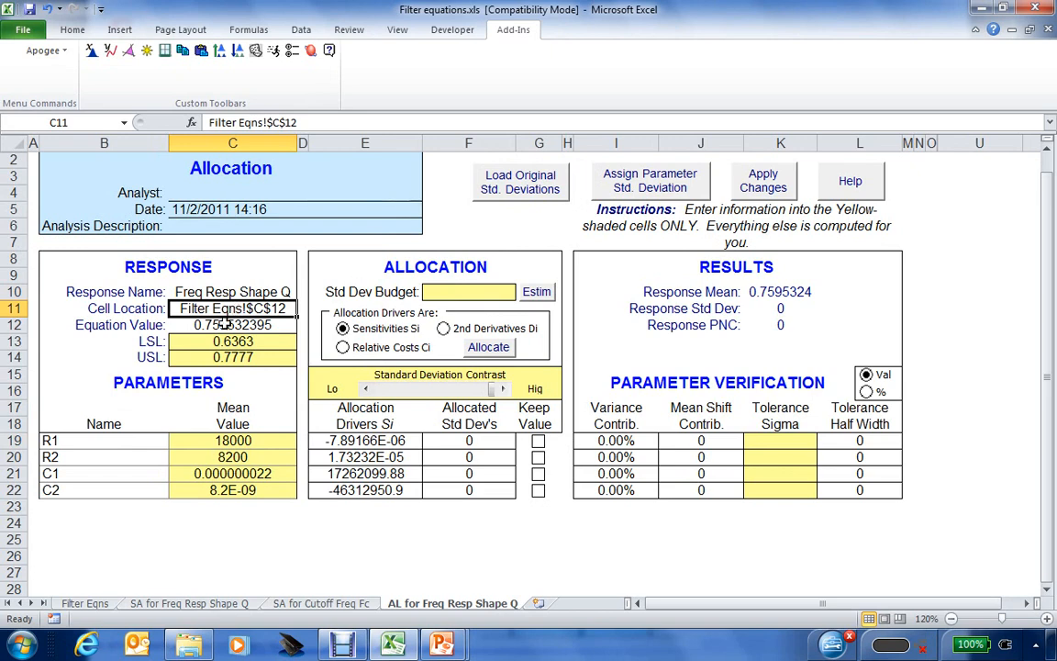
click(242, 325)
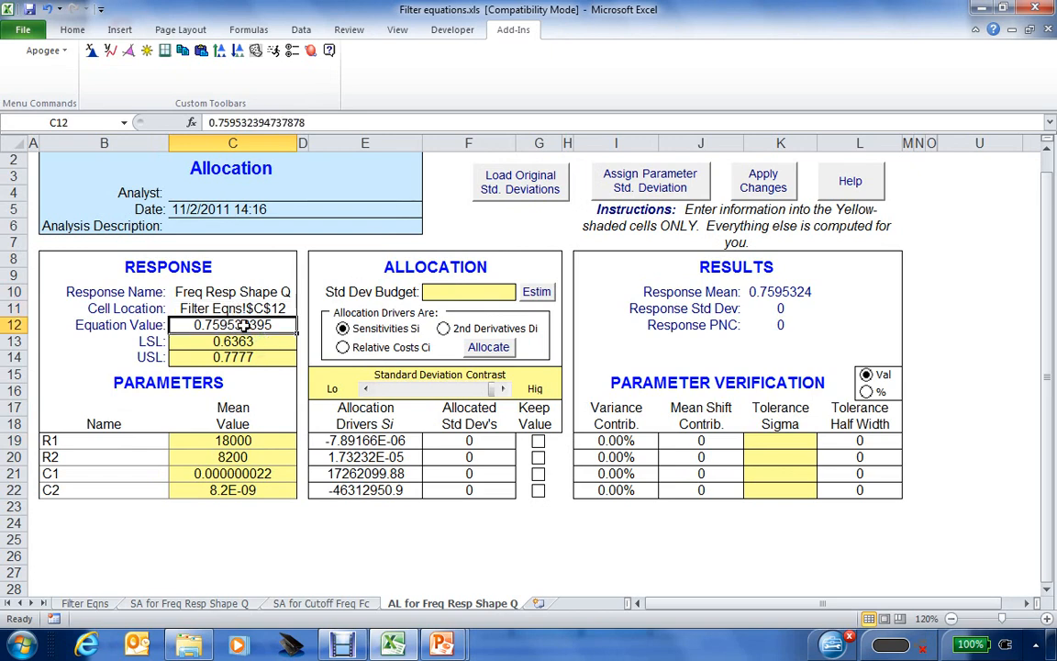
drag(235, 441, 234, 488)
click(255, 325)
click(255, 341)
click(257, 359)
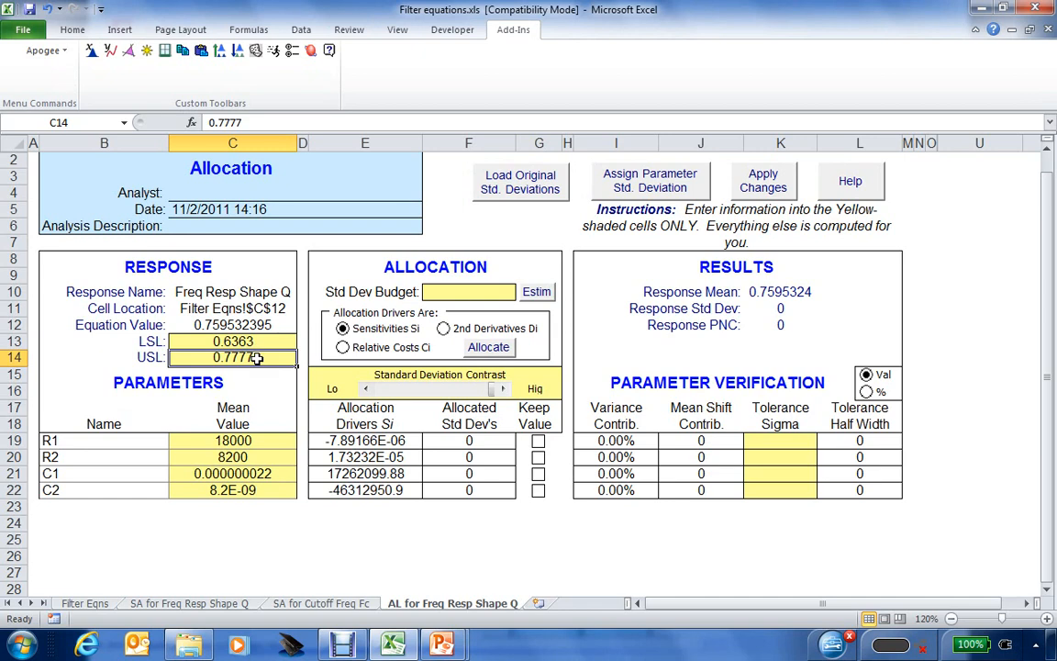
Step: Estimate the standard deviation budget for a desired PNC of 0.003 and allocate it across the parameters
click(447, 291)
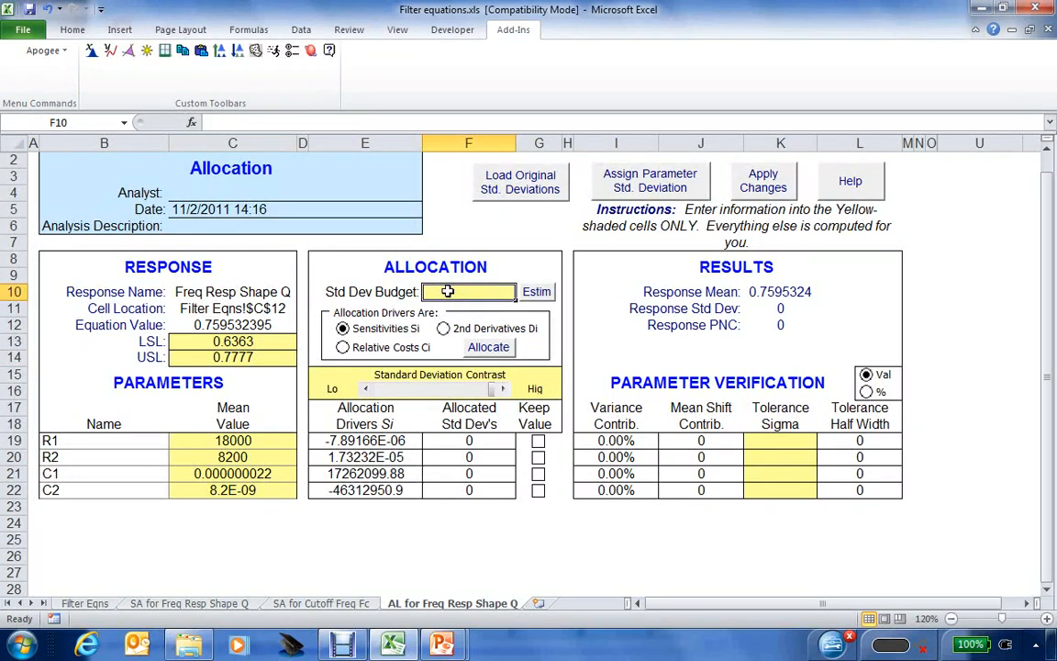
click(538, 292)
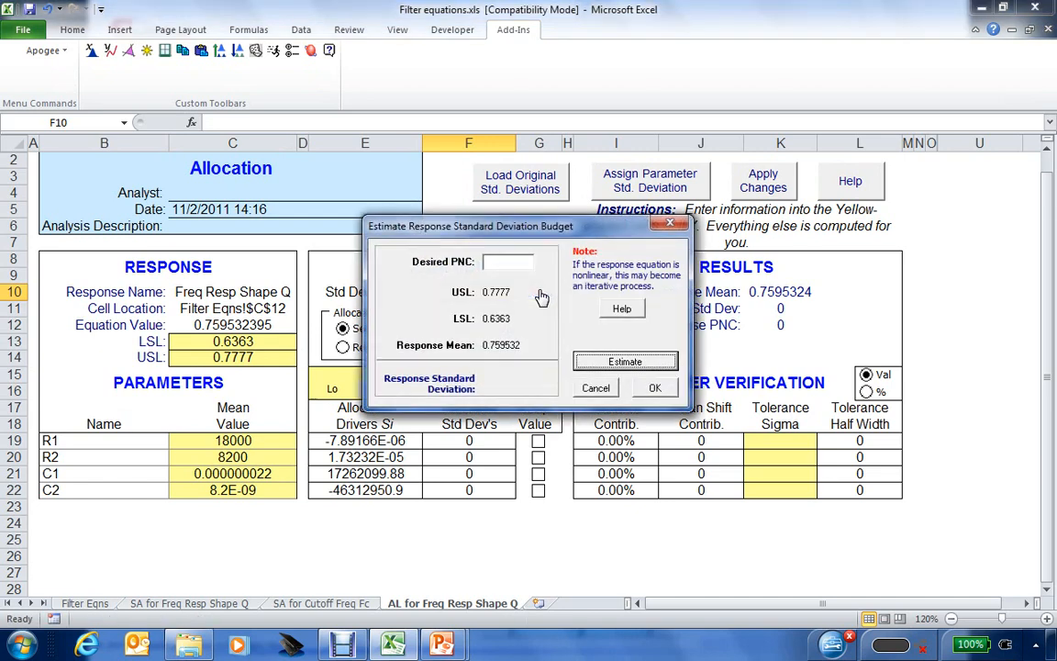
click(524, 263)
text(0.003)
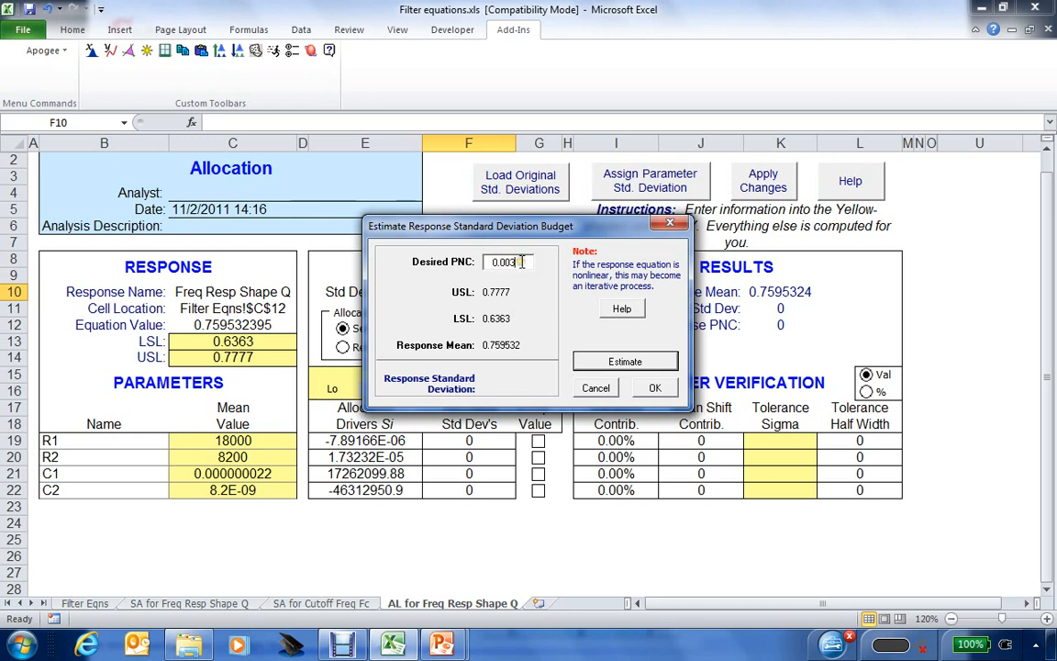
click(601, 364)
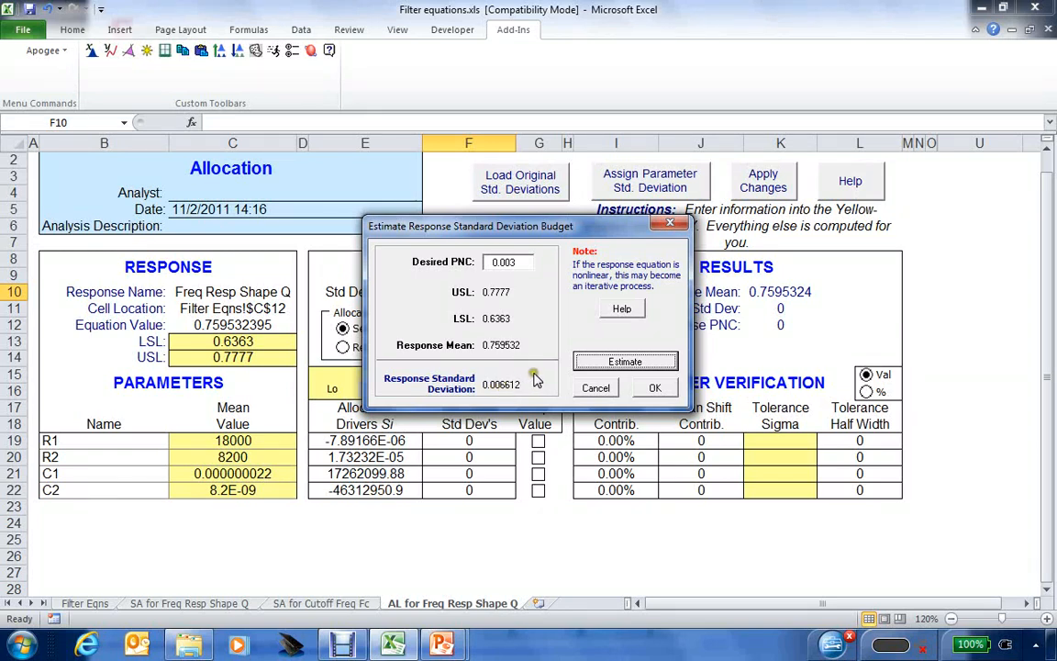
click(653, 390)
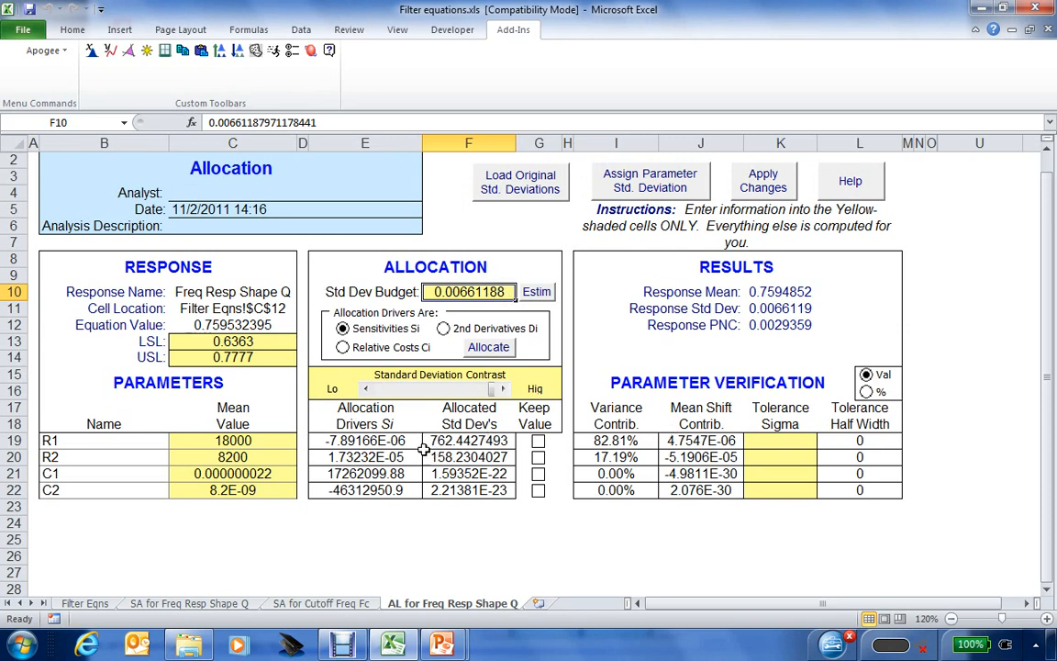
Step: Examine the allocated standard deviations, variance and mean shift contributions, and compare the response results with the standard deviation budget
drag(462, 443, 468, 492)
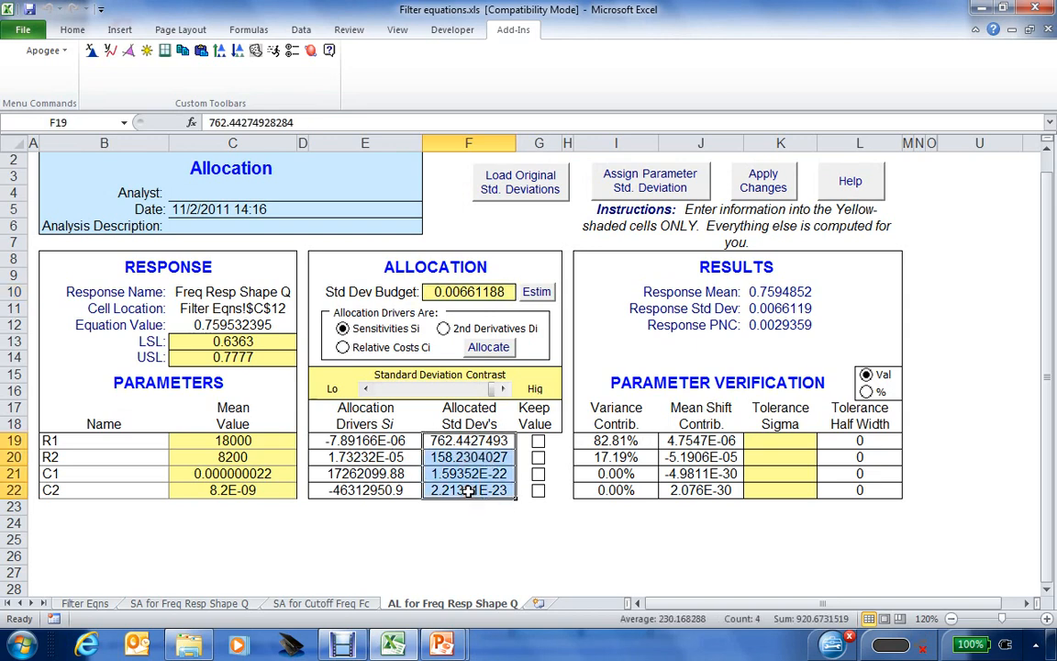
drag(618, 440, 620, 486)
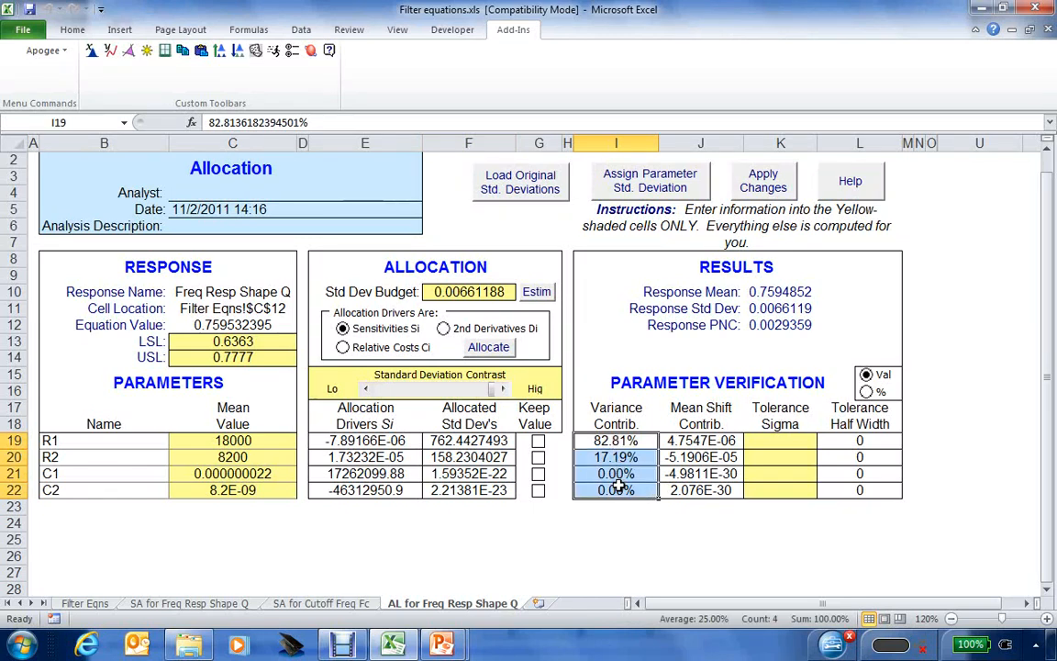
drag(677, 440, 681, 489)
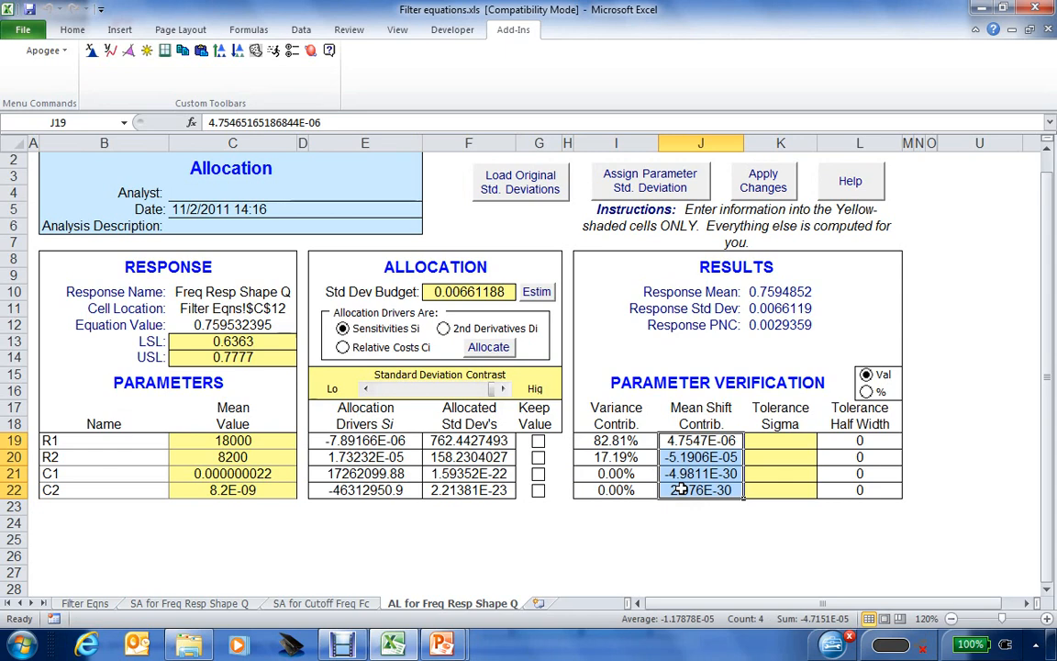
drag(466, 442, 501, 488)
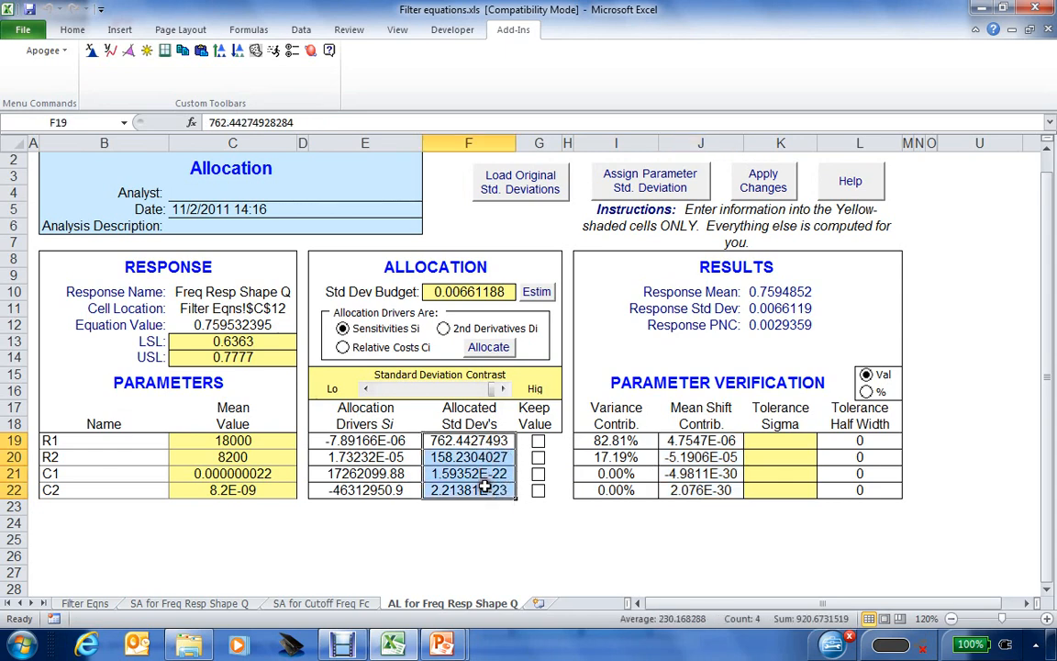
click(787, 328)
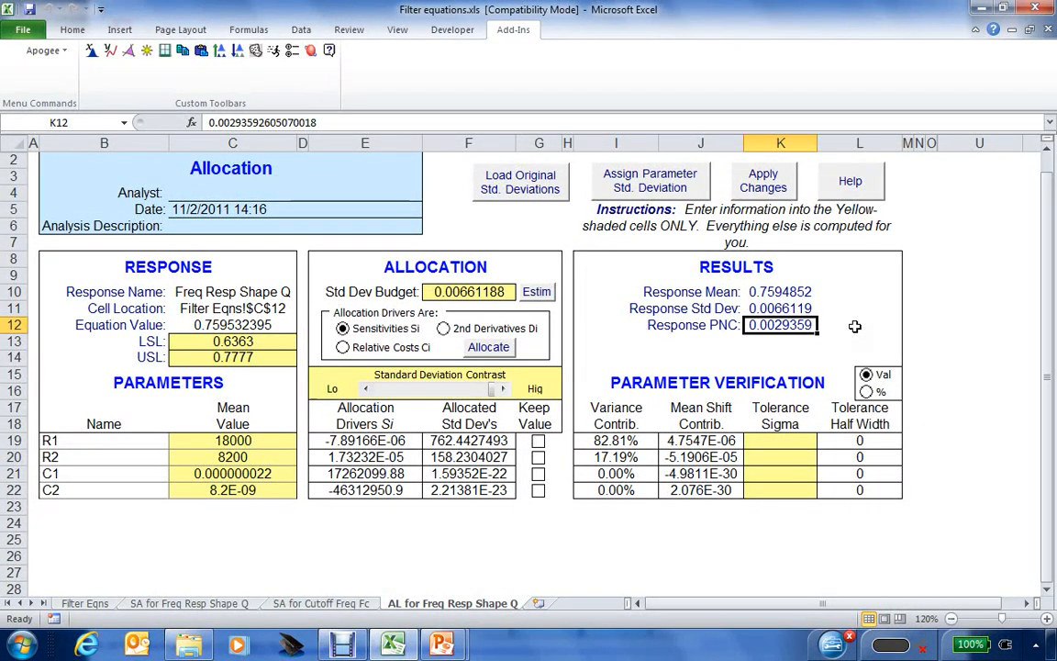
click(804, 309)
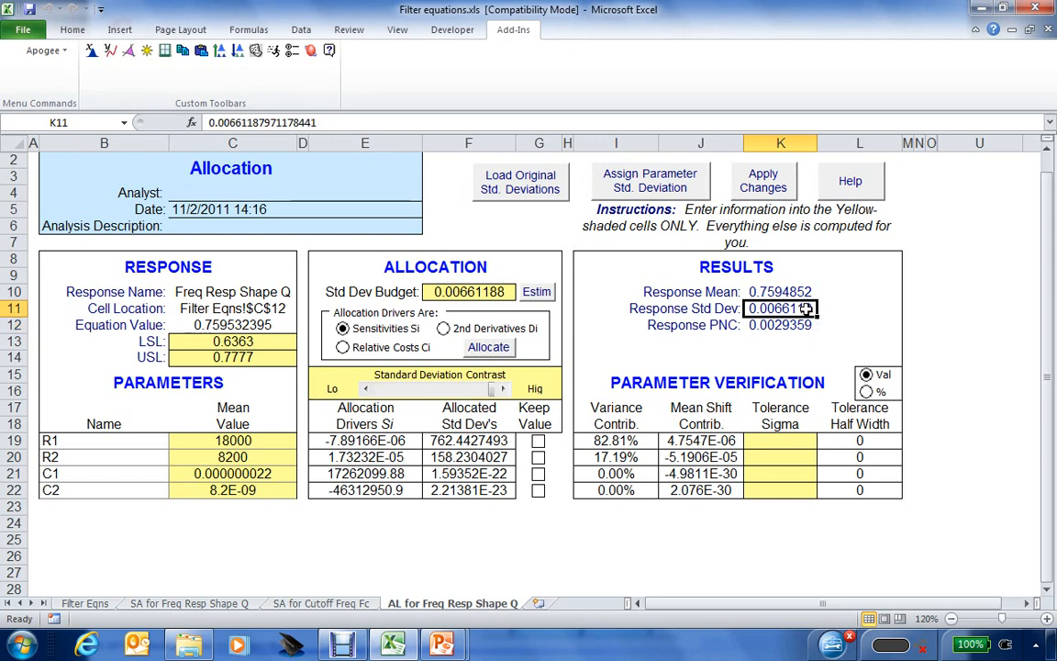
click(478, 292)
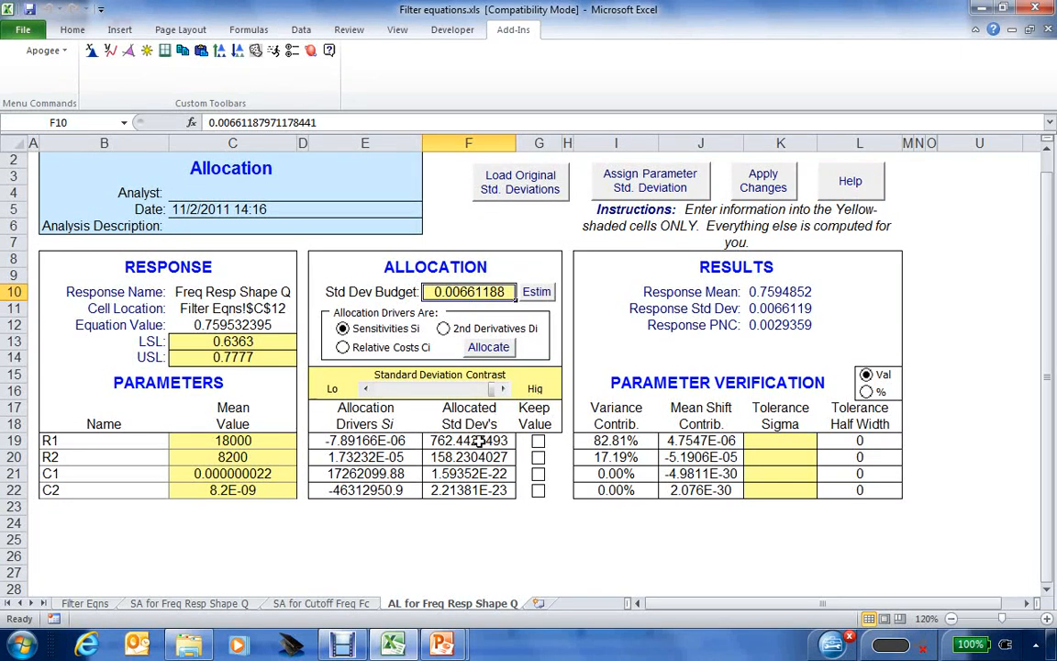
drag(483, 441, 484, 487)
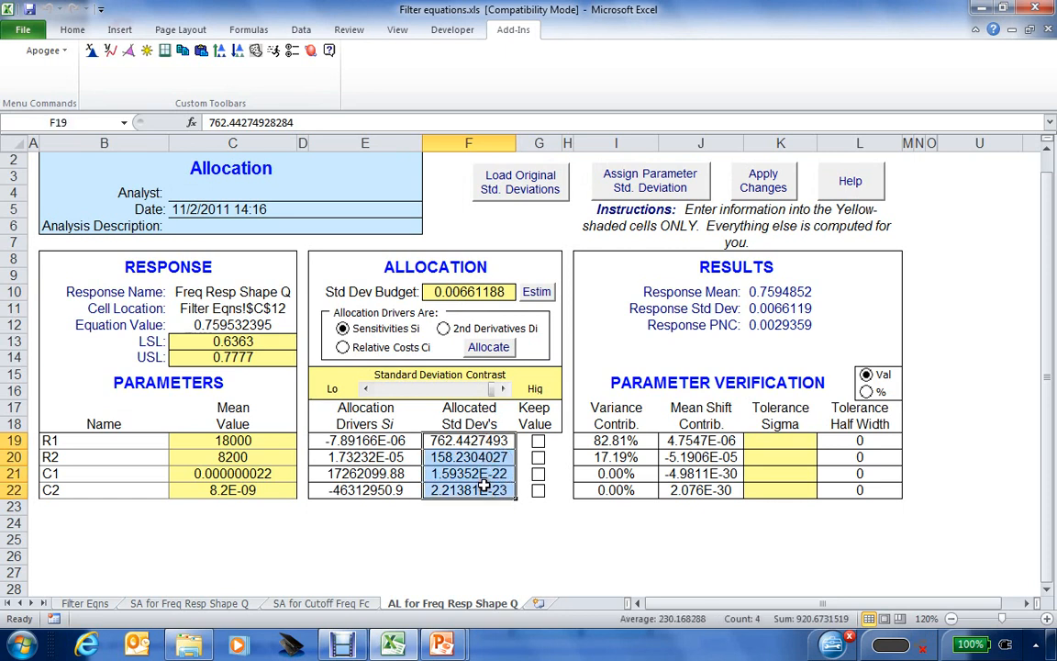
Step: Set the Tolerance Sigma to 1.73 for each of the parameters R1, R2, C1 and C2
click(776, 441)
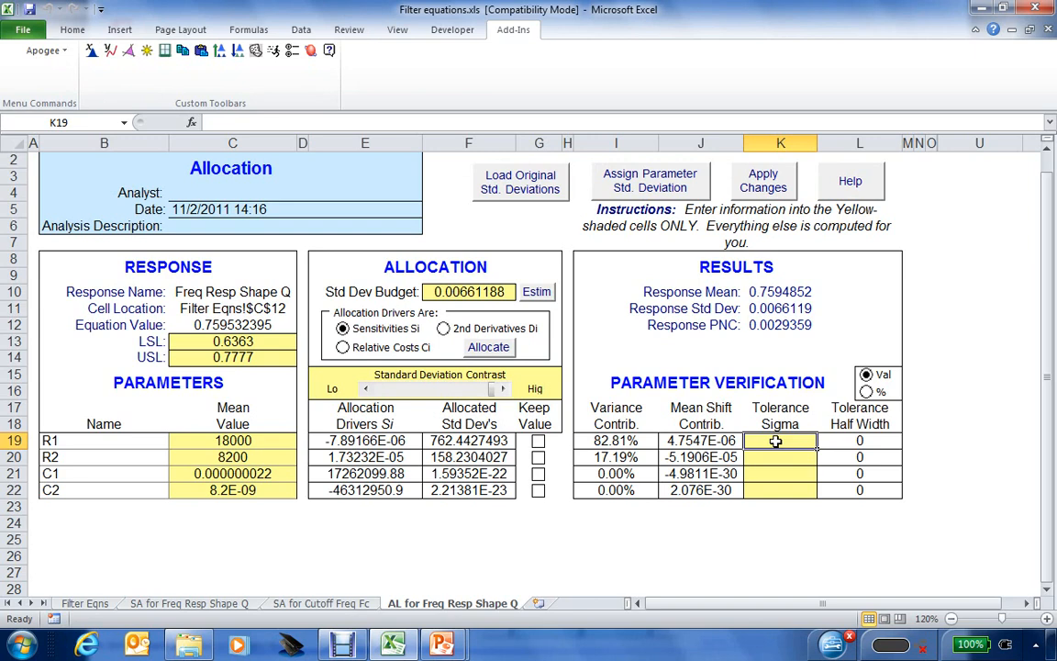
text(1.73)
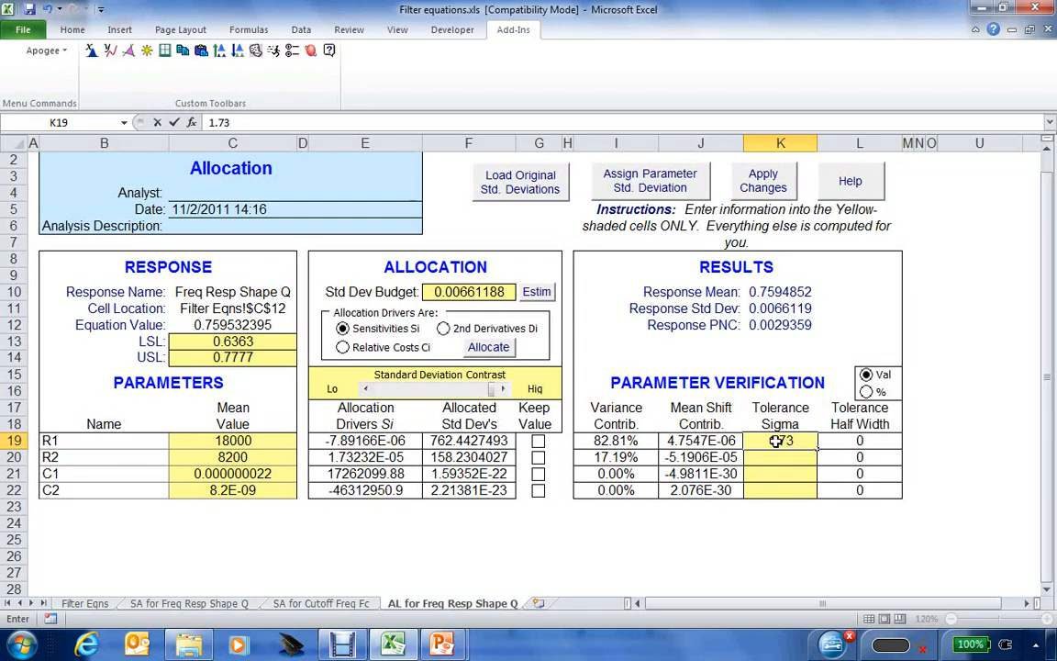
key(Return)
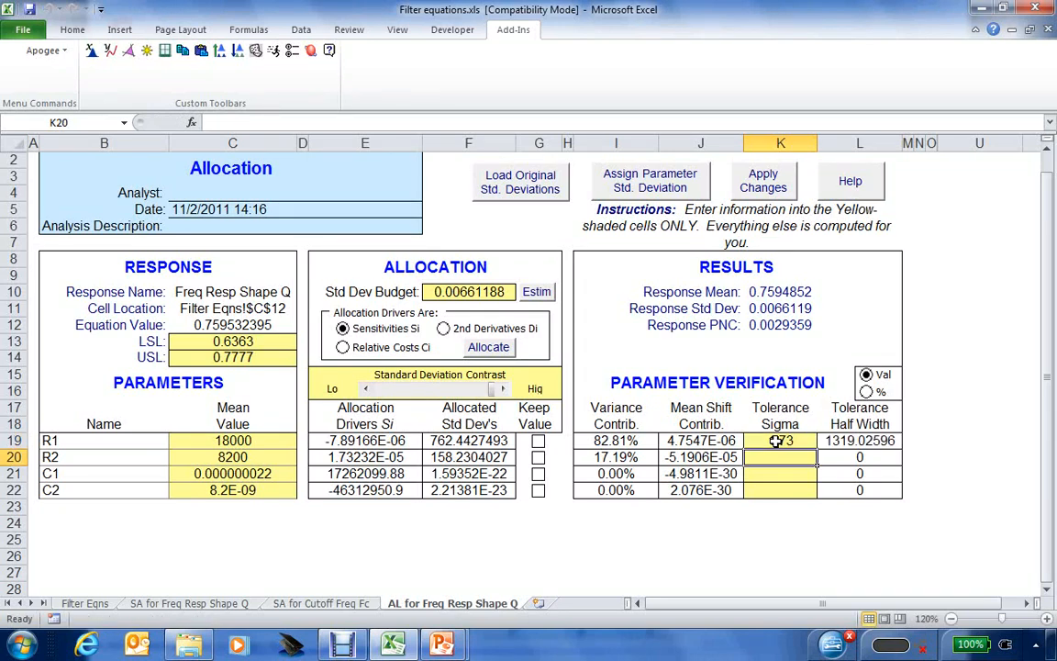
text(1.73)
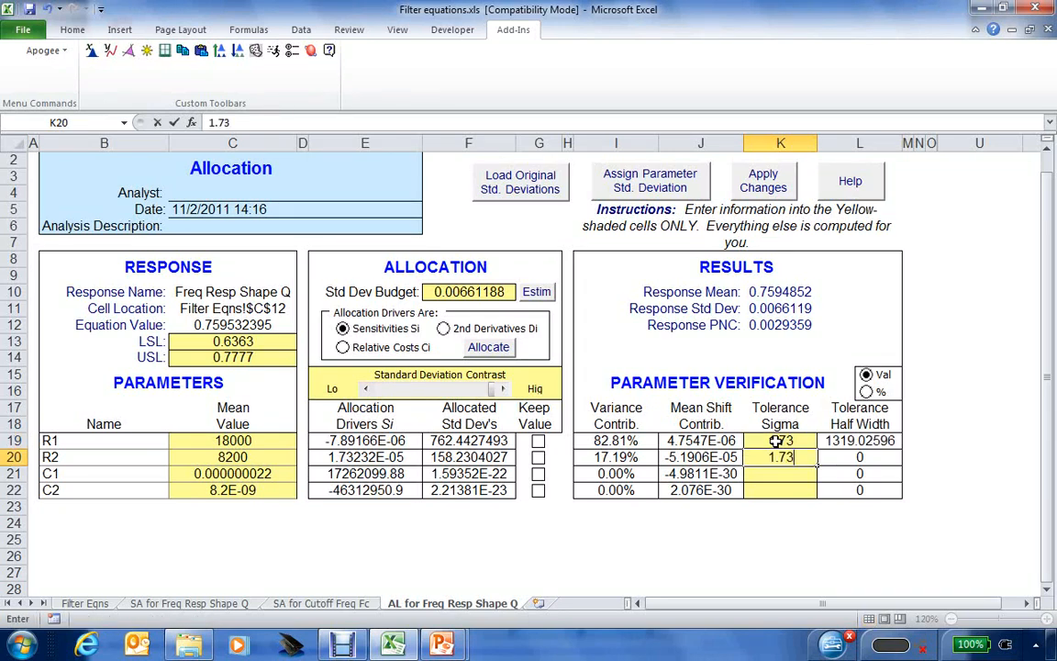
key(Return)
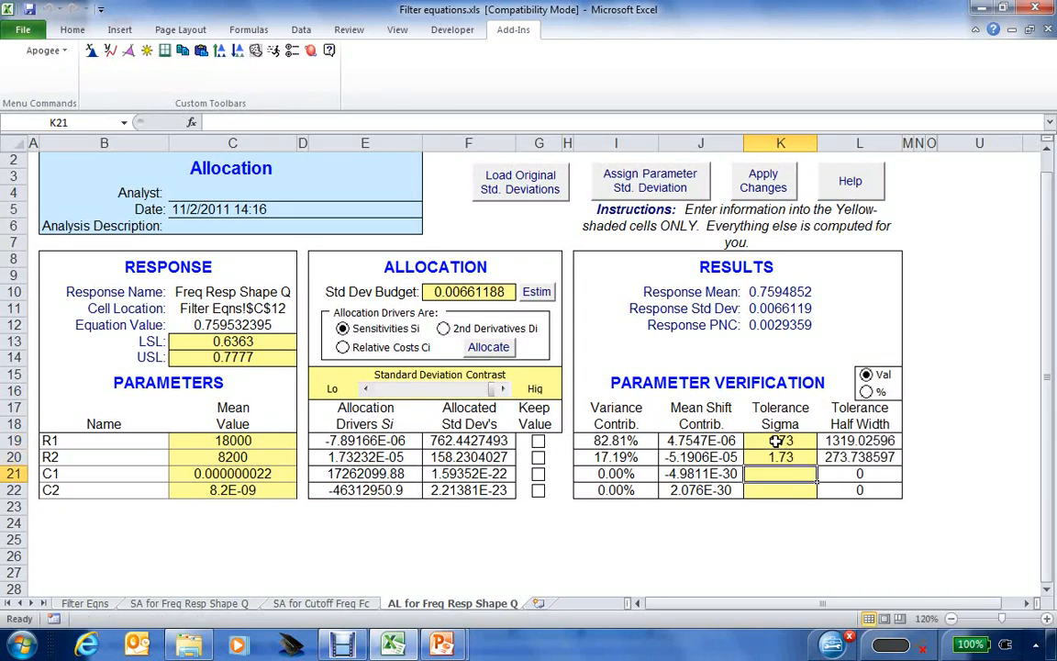
text(1.73)
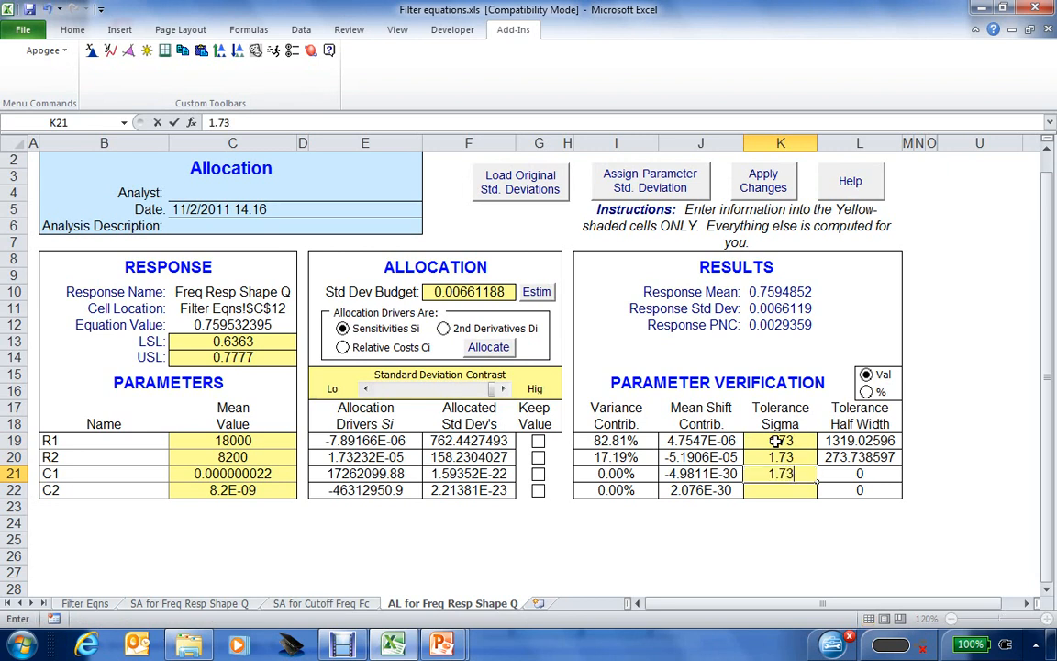
key(Return)
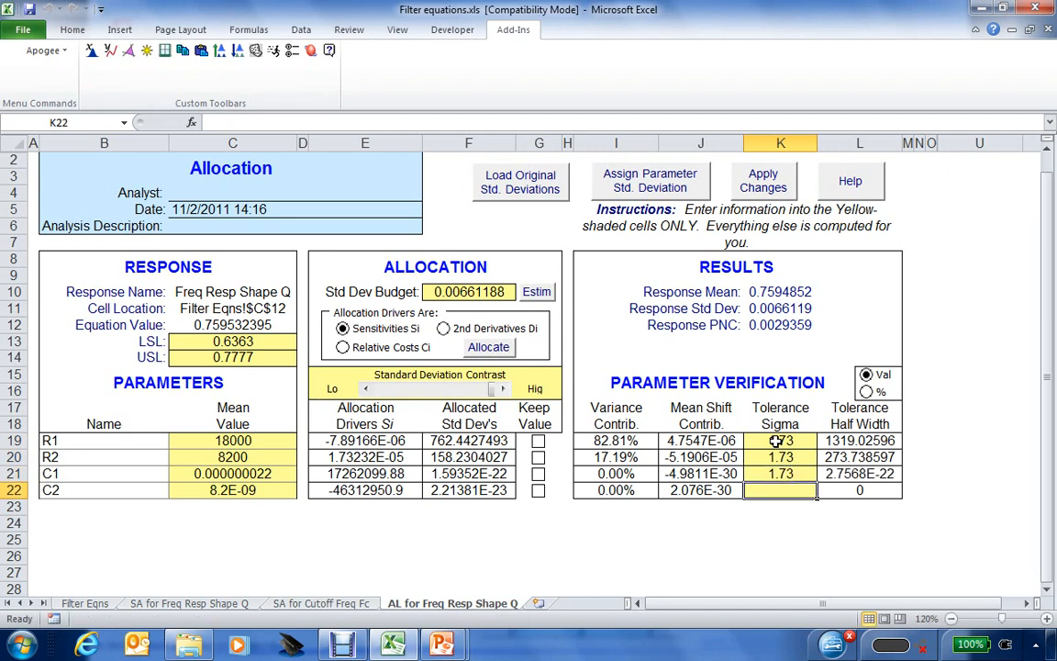
text(1.73)
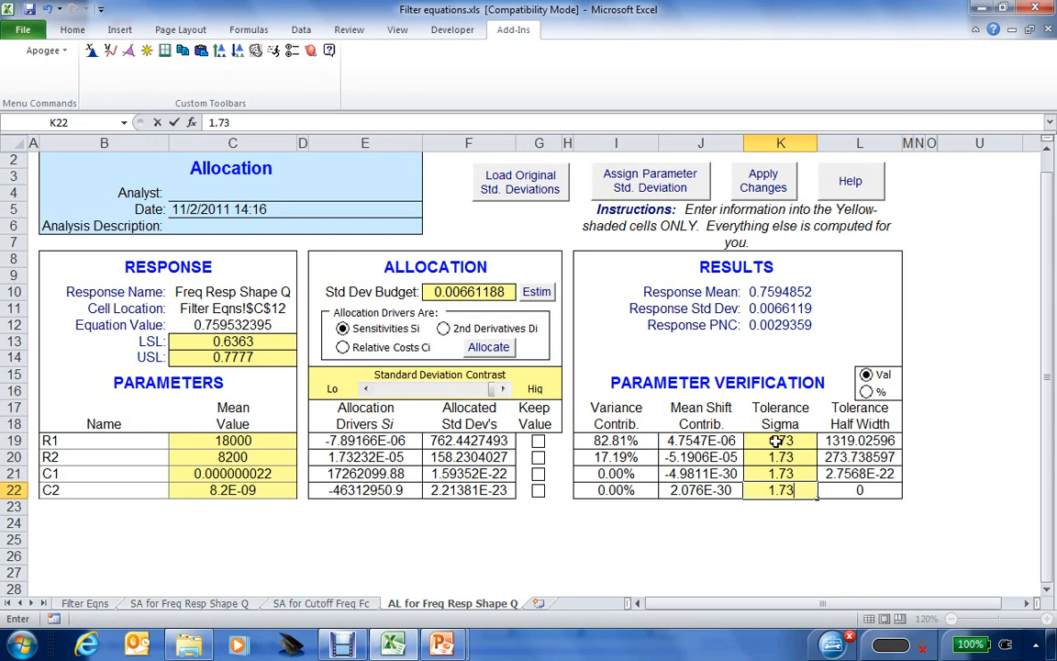
key(Return)
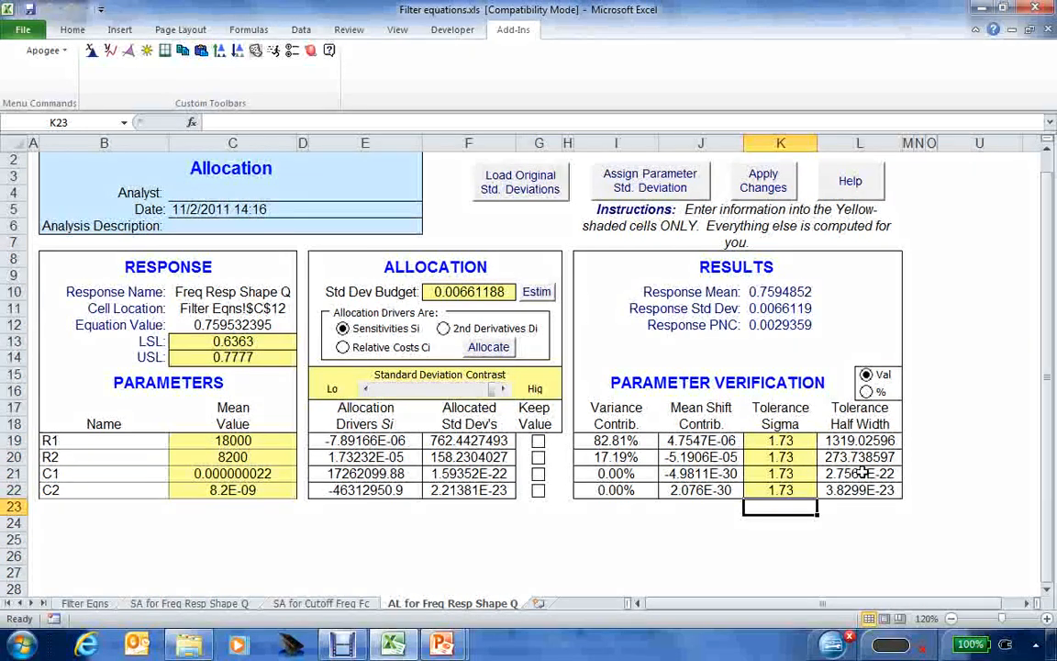
Step: Review the tolerance half widths against R1's mean value, and switch their display from values to percentages
drag(856, 440, 857, 489)
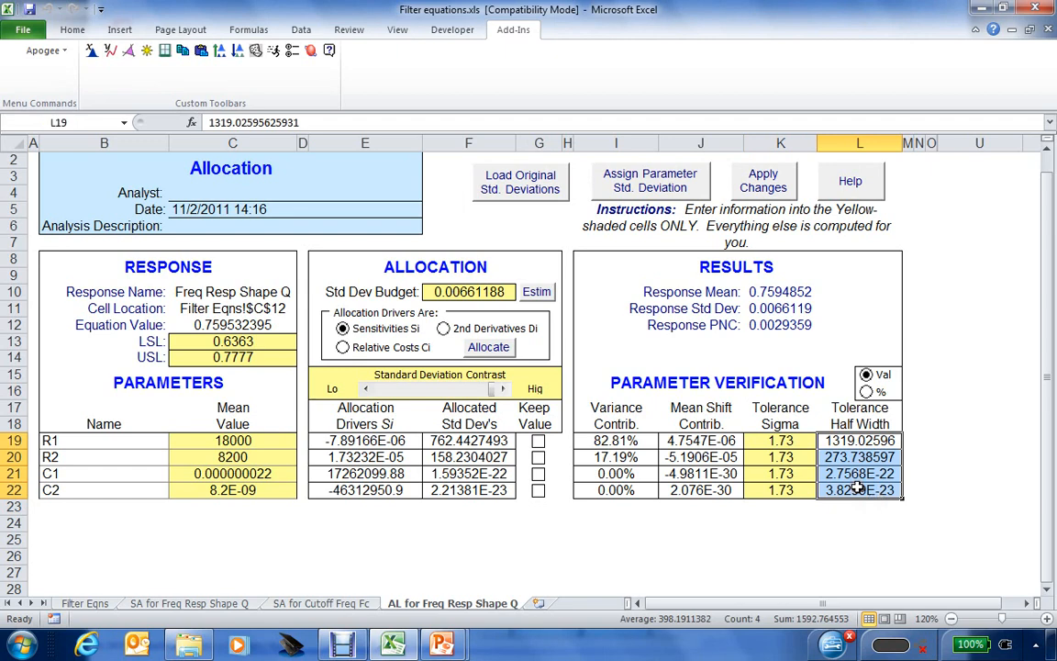
click(845, 441)
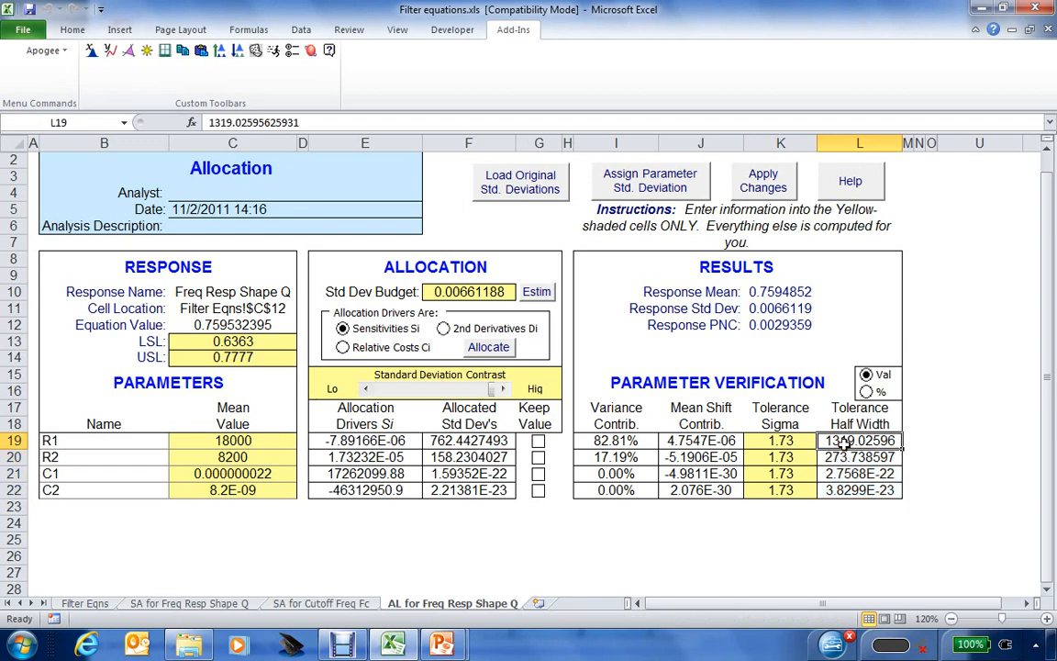
click(275, 442)
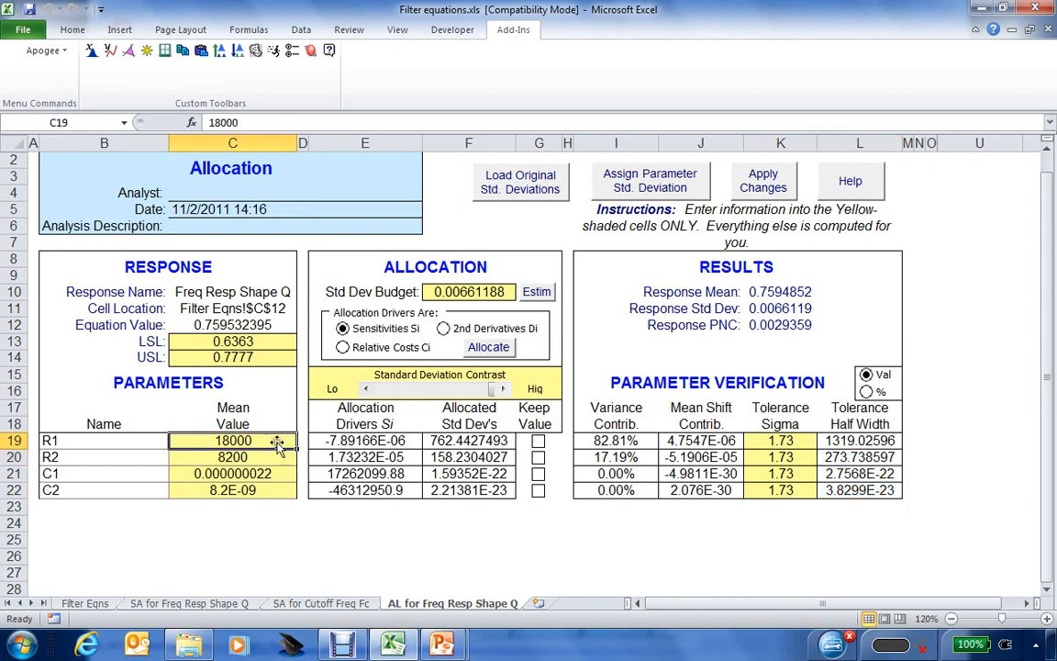
click(867, 392)
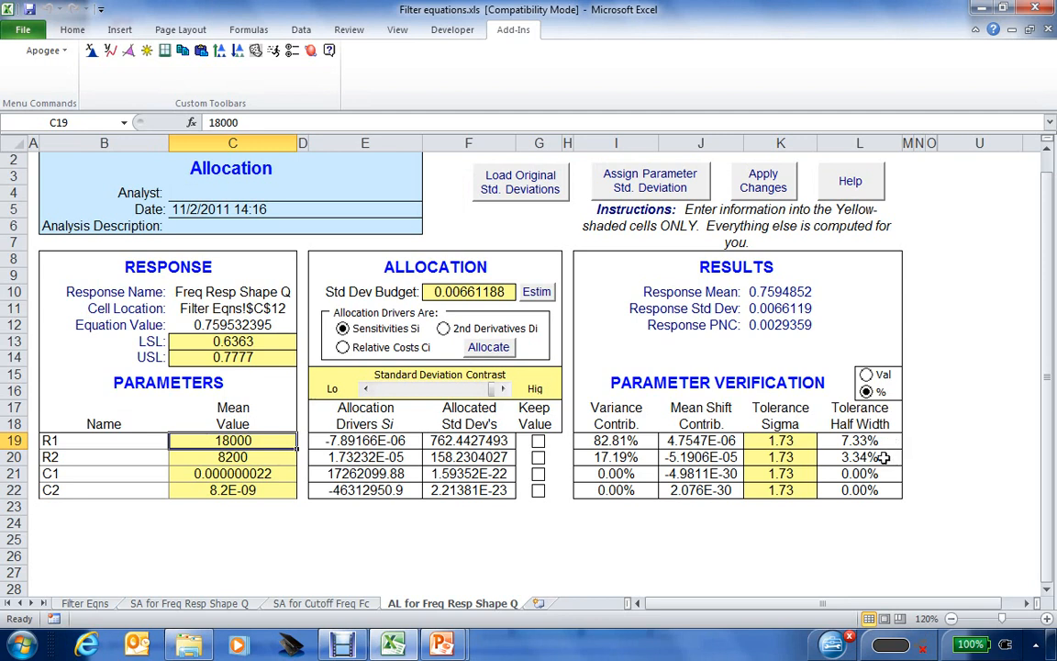
drag(879, 475, 881, 484)
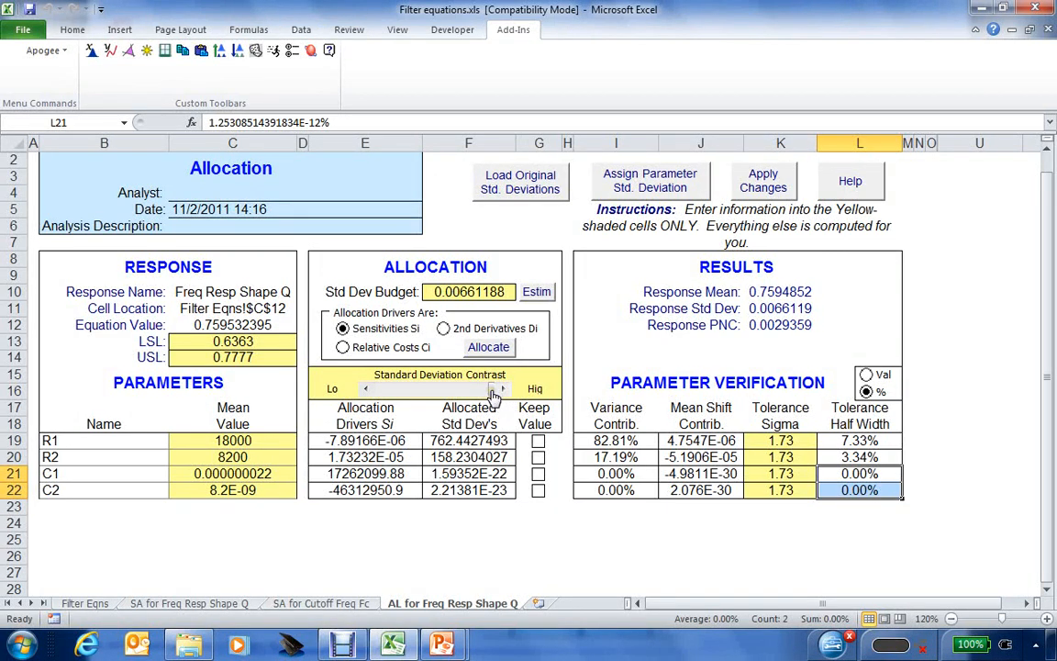
Step: Lower the Standard Deviation Contrast in small increments to bring R1's tolerance half width to about 7.18%, checking all four half widths
drag(493, 393, 378, 390)
click(365, 393)
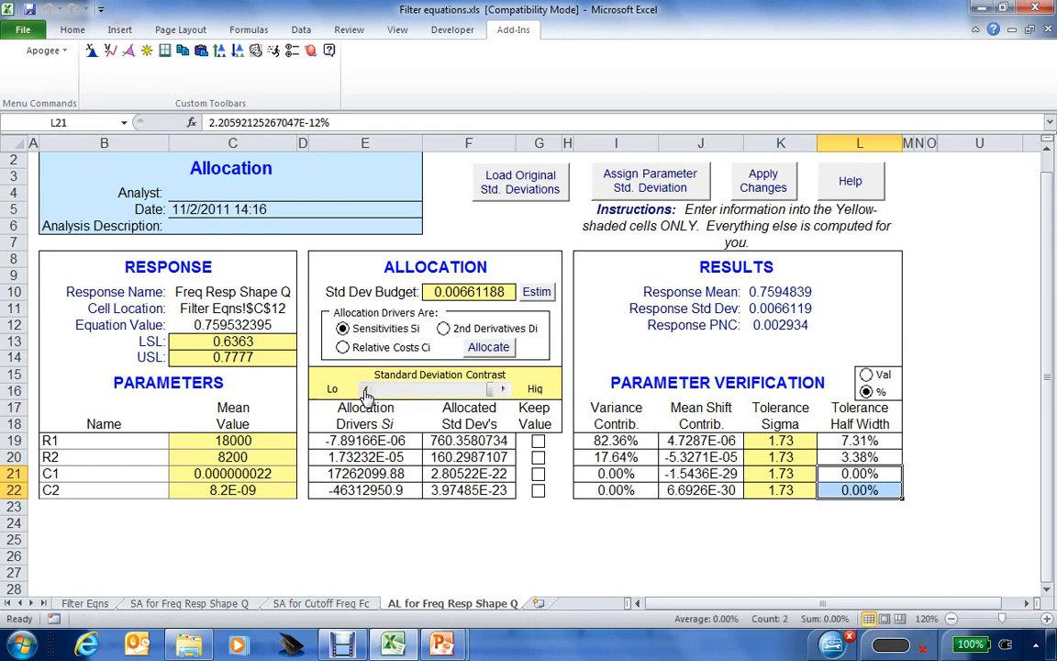
click(365, 393)
click(365, 393)
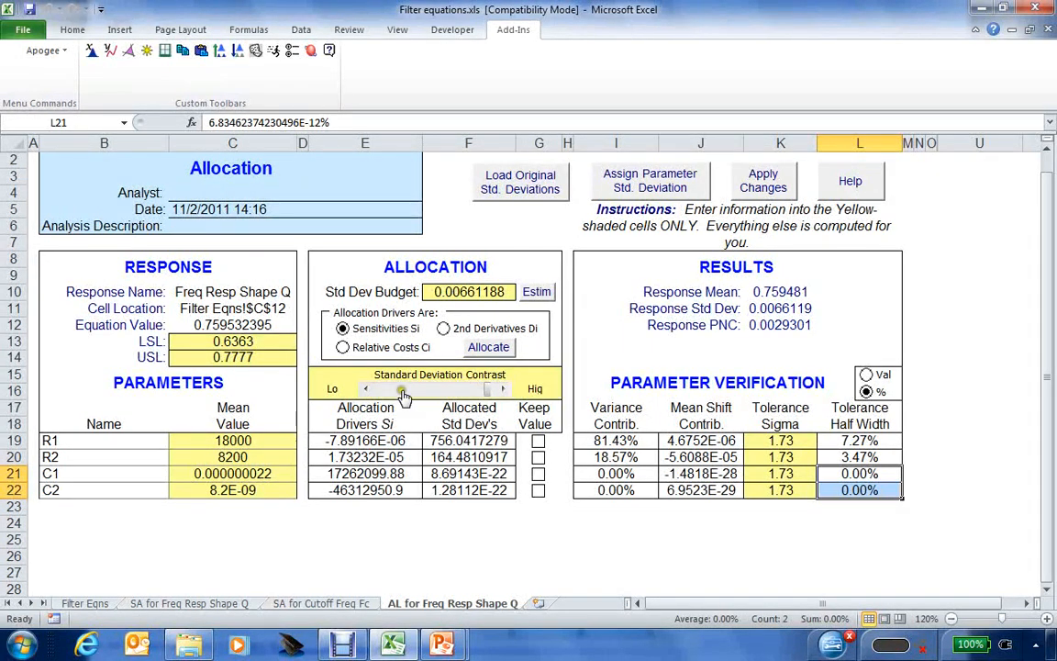
click(366, 391)
click(366, 390)
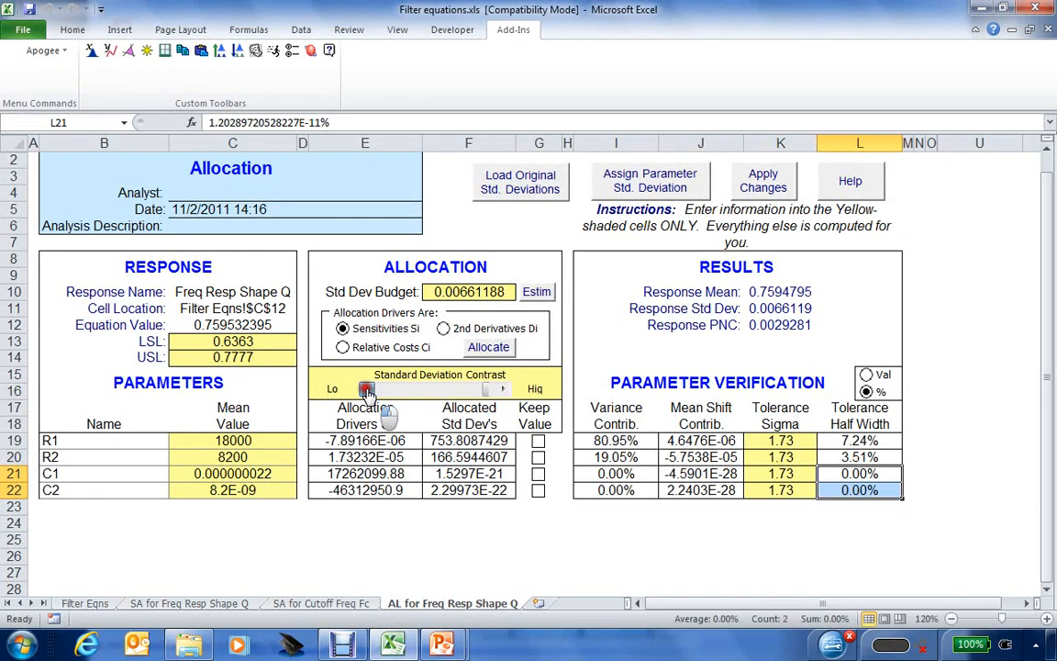
click(366, 390)
click(366, 390)
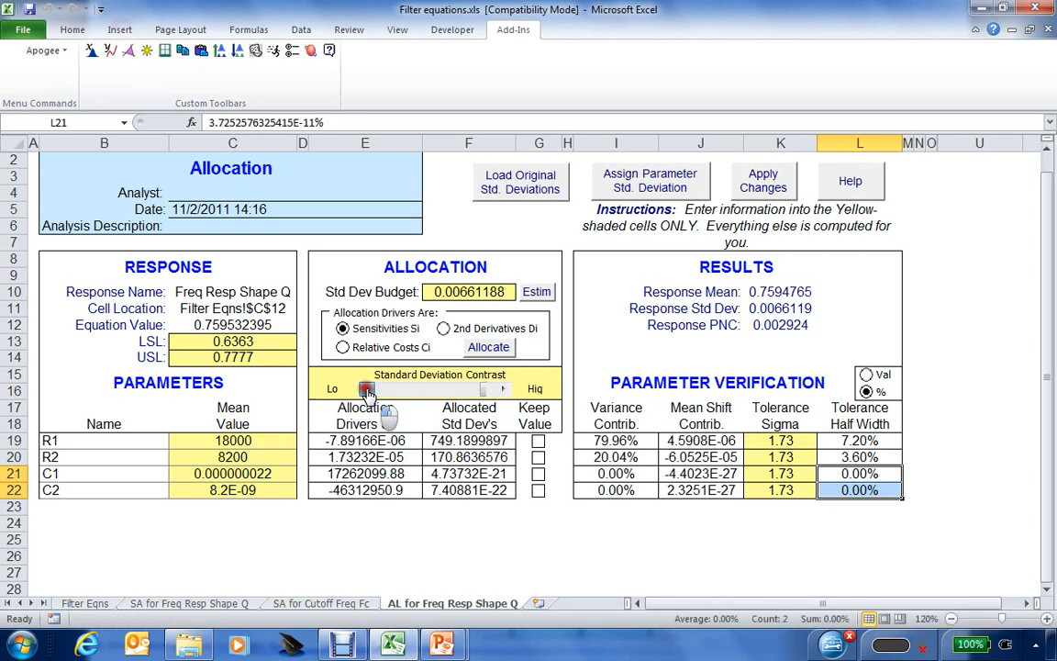
drag(838, 440, 844, 489)
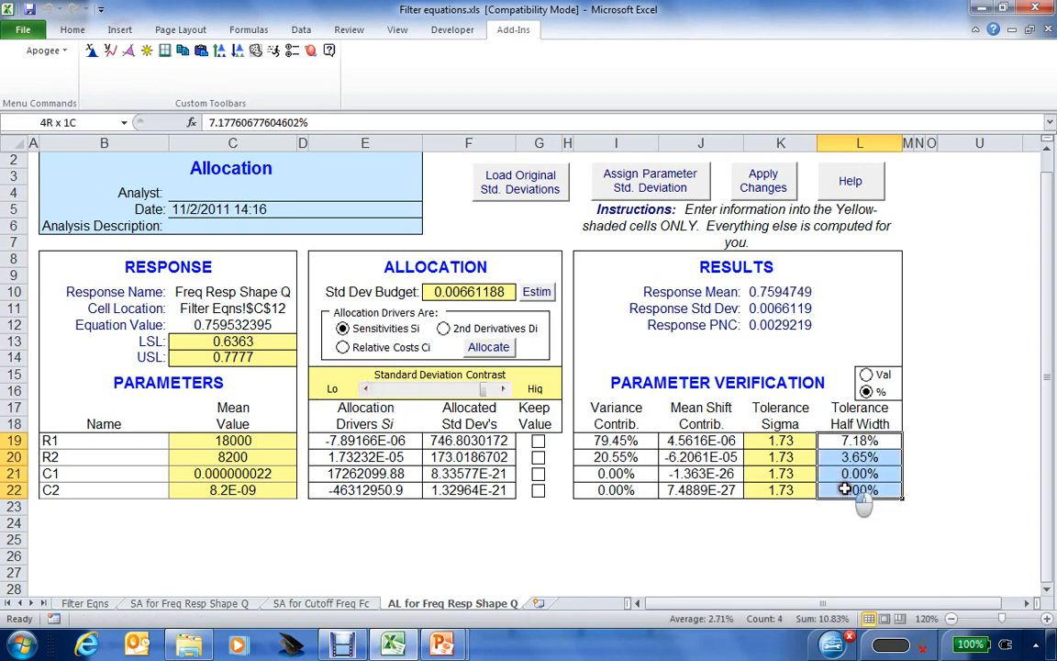
Step: Reduce the Standard Deviation Contrast a little further to bring R1's tolerance half width to about 7.03%, and check the response PNC
click(366, 390)
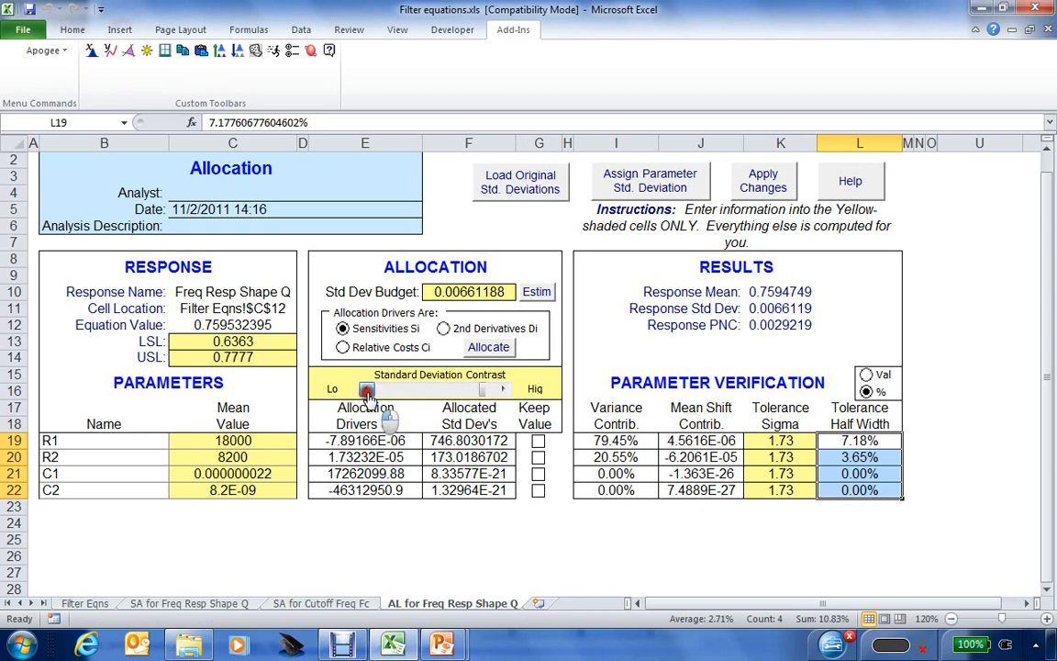
click(367, 391)
click(368, 391)
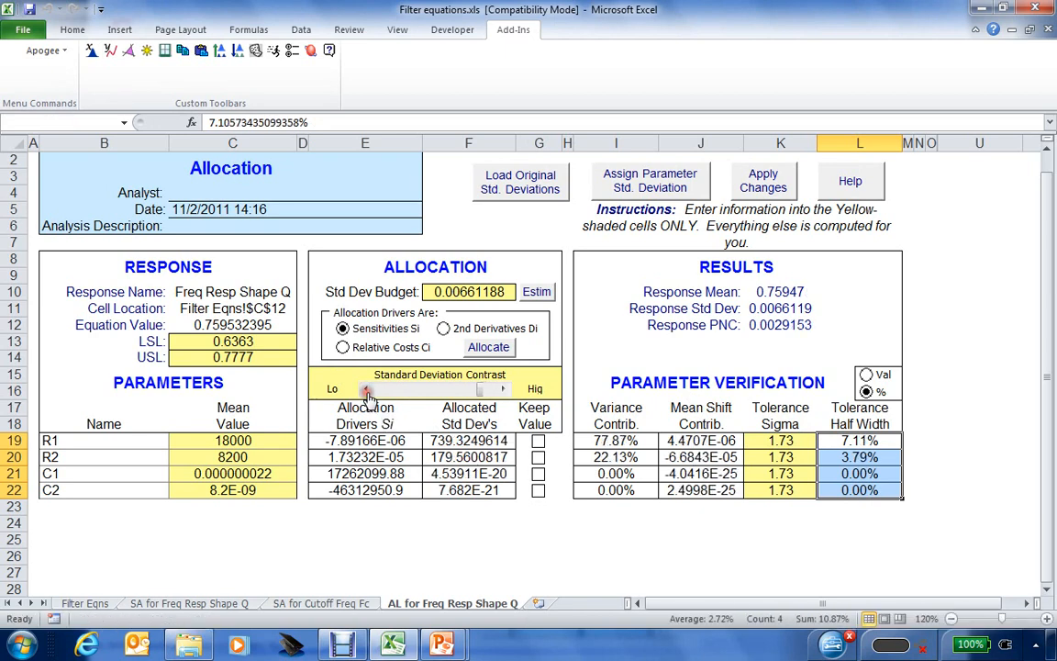
click(367, 391)
click(367, 391)
click(367, 391)
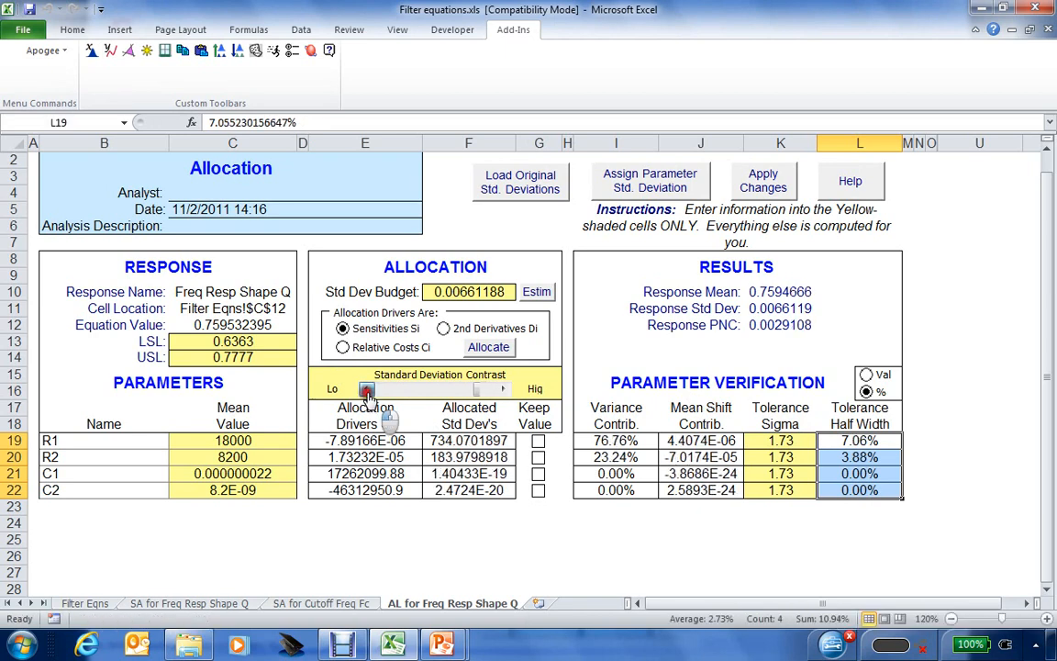
click(783, 326)
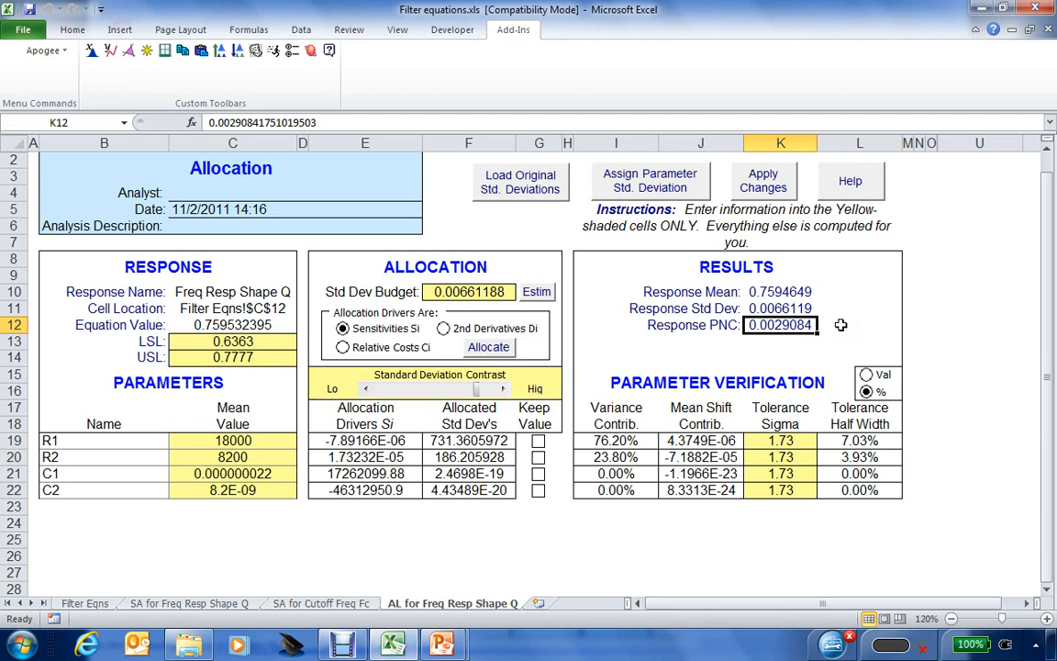
Step: Lower the Standard Deviation Contrast to about mid-range, giving R1 and R2 half widths near 1%, and examine all tolerance half widths
click(478, 394)
drag(477, 395, 433, 394)
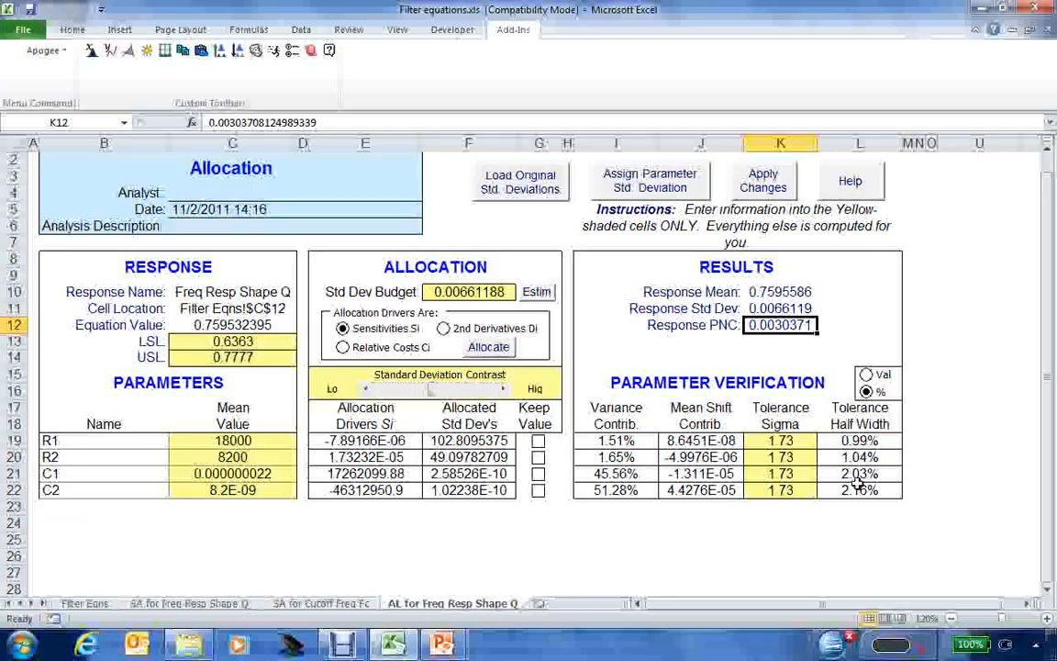
click(863, 440)
drag(862, 441, 857, 490)
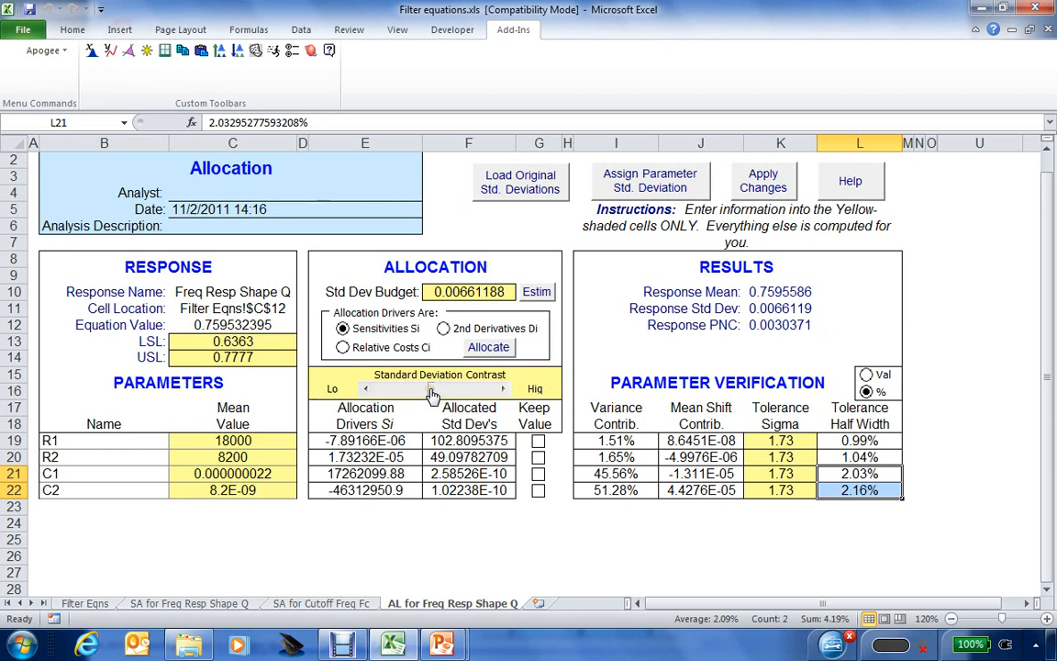
Step: Lower the Standard Deviation Contrast from mid-range to nearly its minimum to equalize the allocated standard deviations
drag(430, 389, 402, 391)
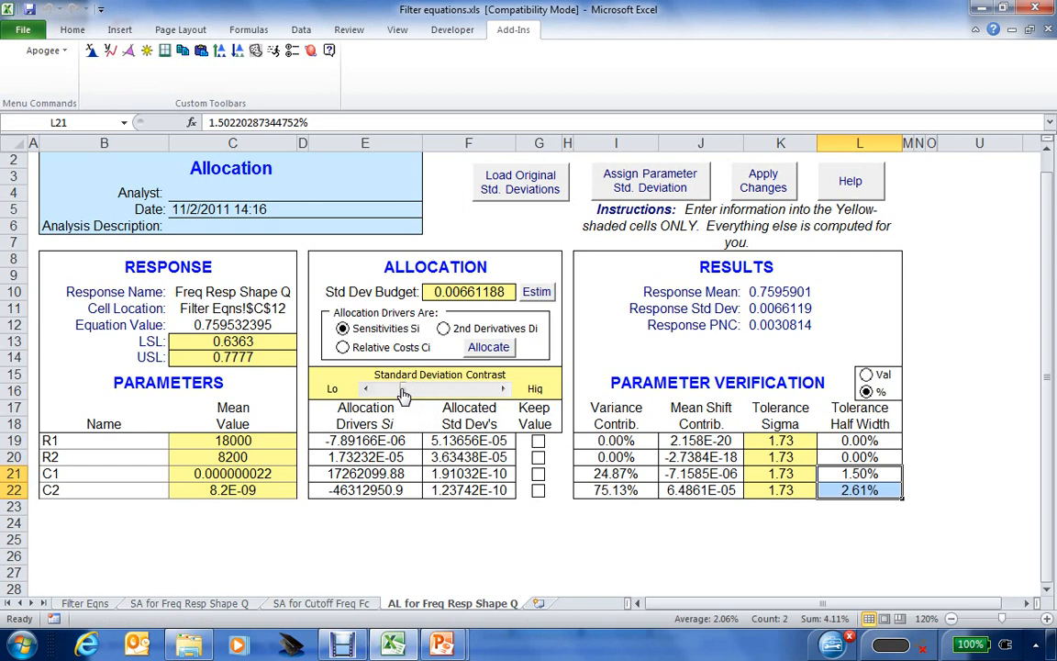
drag(402, 391, 371, 391)
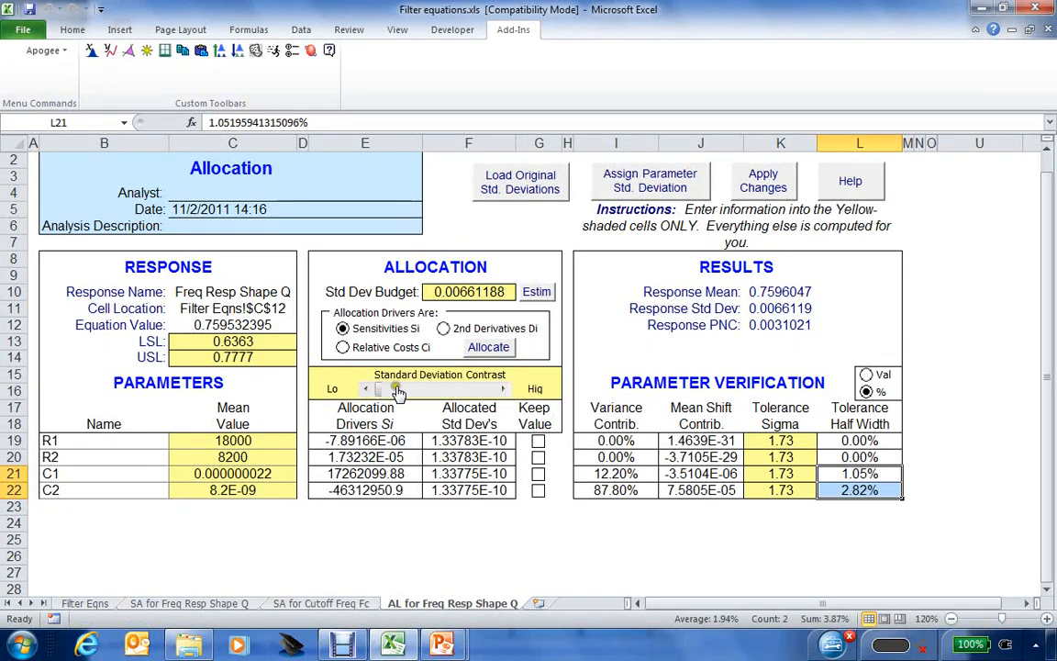
Step: Raise the Standard Deviation Contrast gradually from near its minimum back to about mid-range, giving C1 a tolerance half width of about 2.03%
click(504, 390)
click(504, 390)
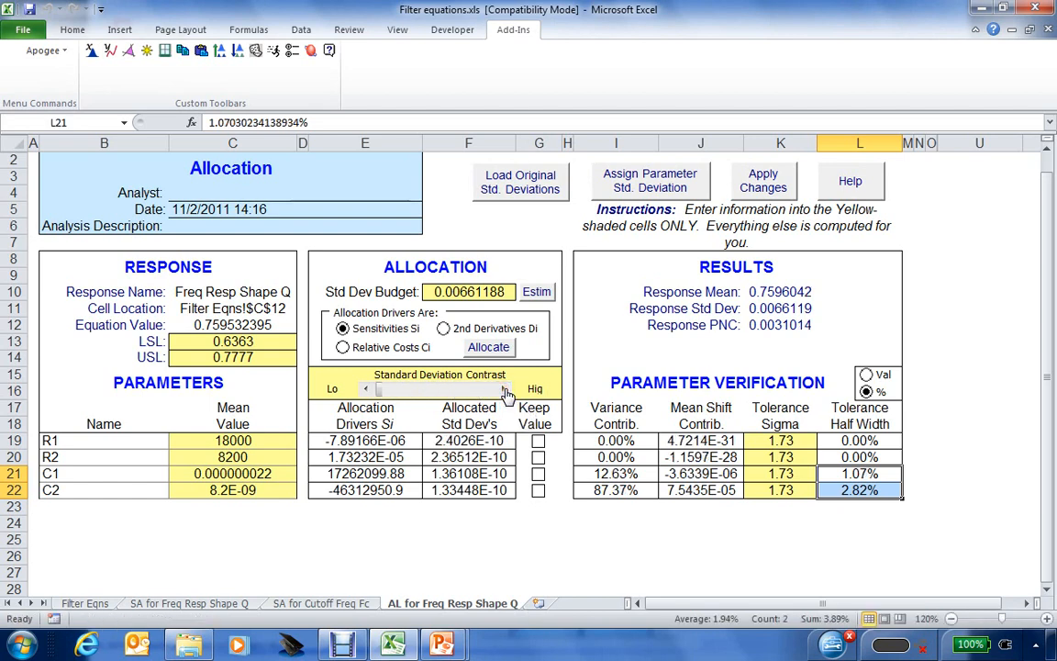
click(504, 390)
click(504, 391)
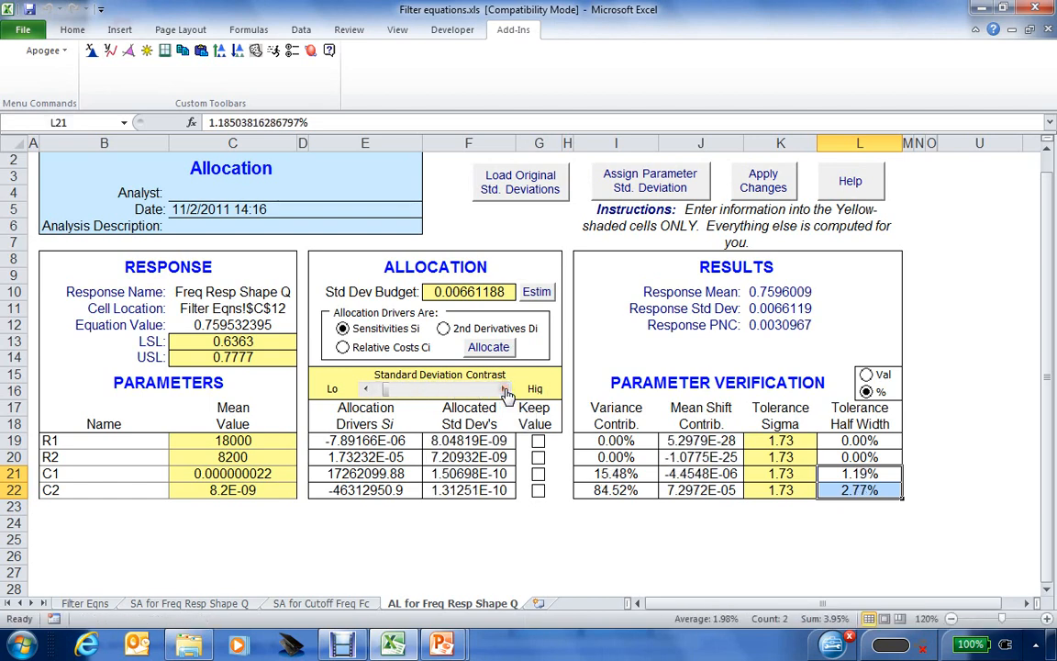
click(504, 390)
click(504, 390)
click(504, 390)
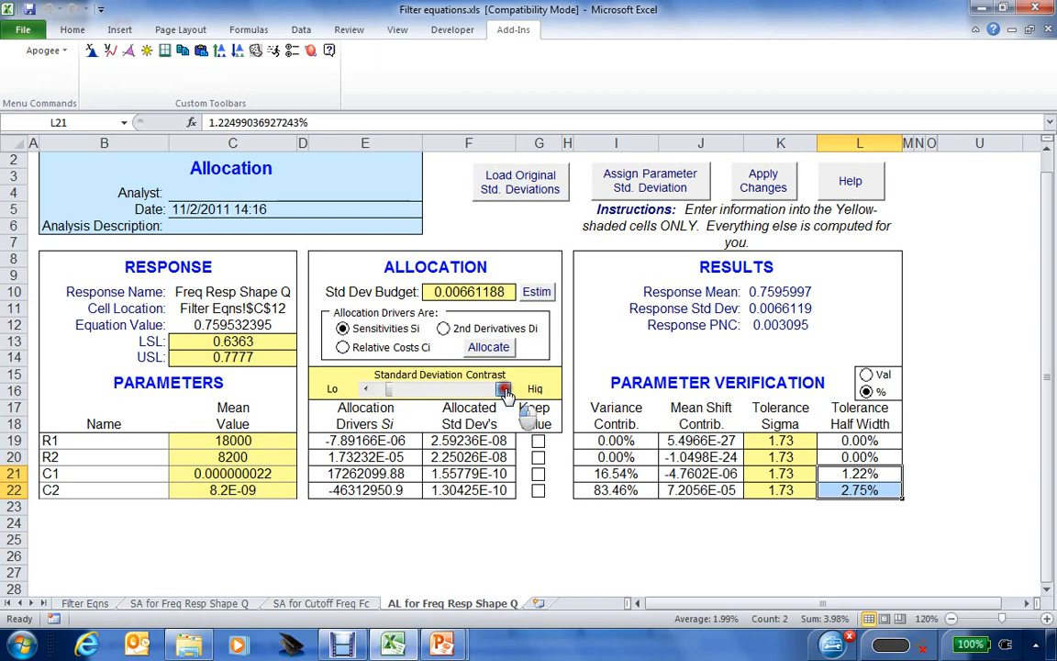
click(504, 390)
click(504, 390)
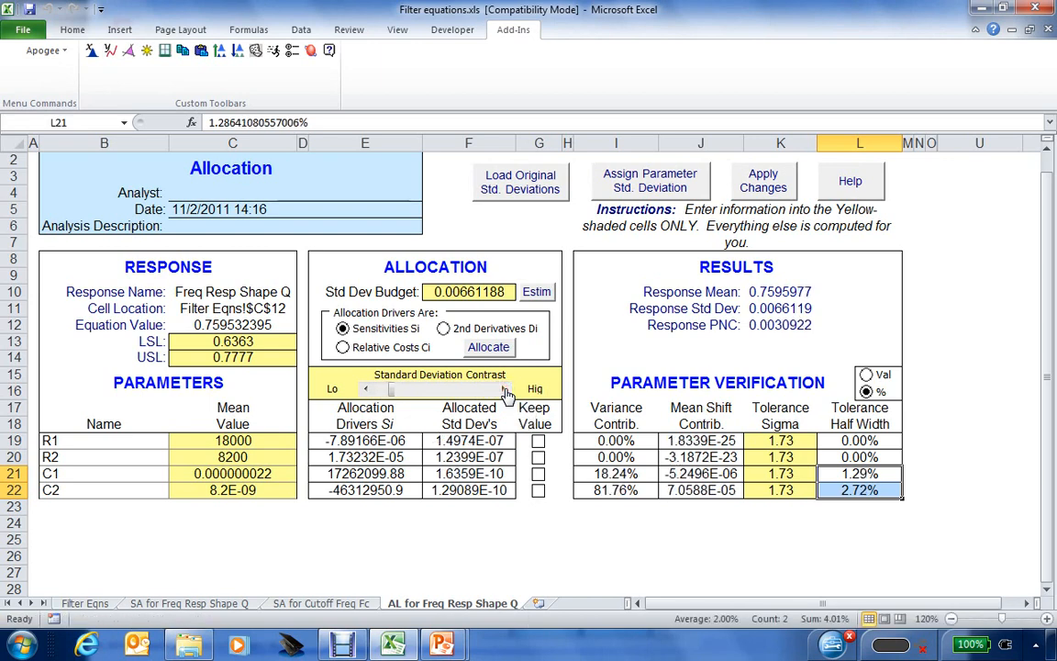
click(504, 390)
click(504, 390)
click(504, 390)
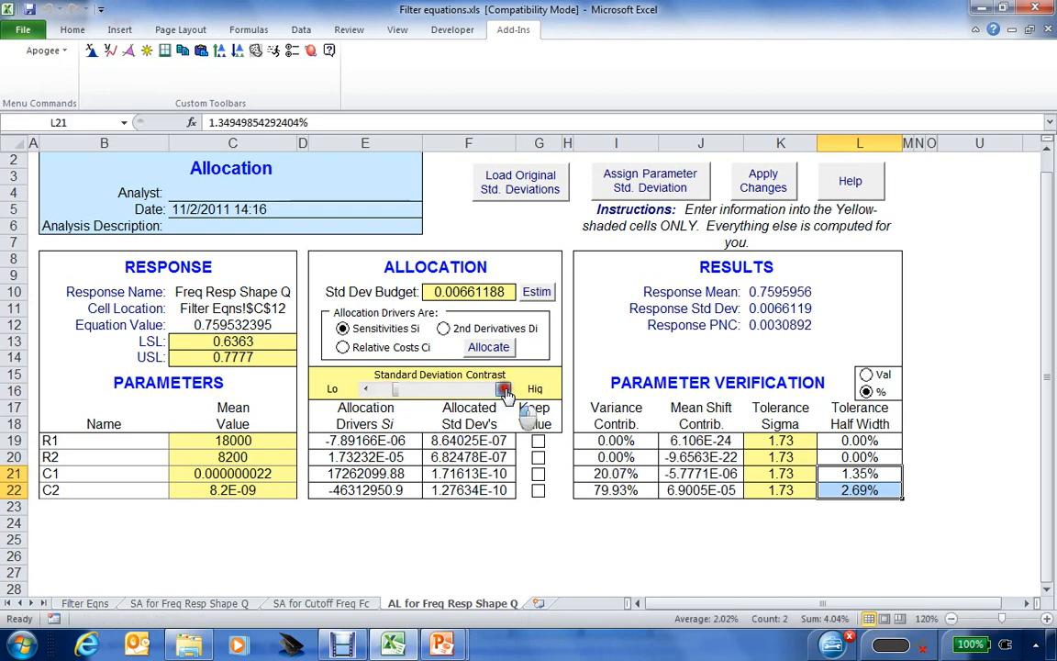
click(504, 391)
click(504, 390)
click(504, 390)
click(504, 390)
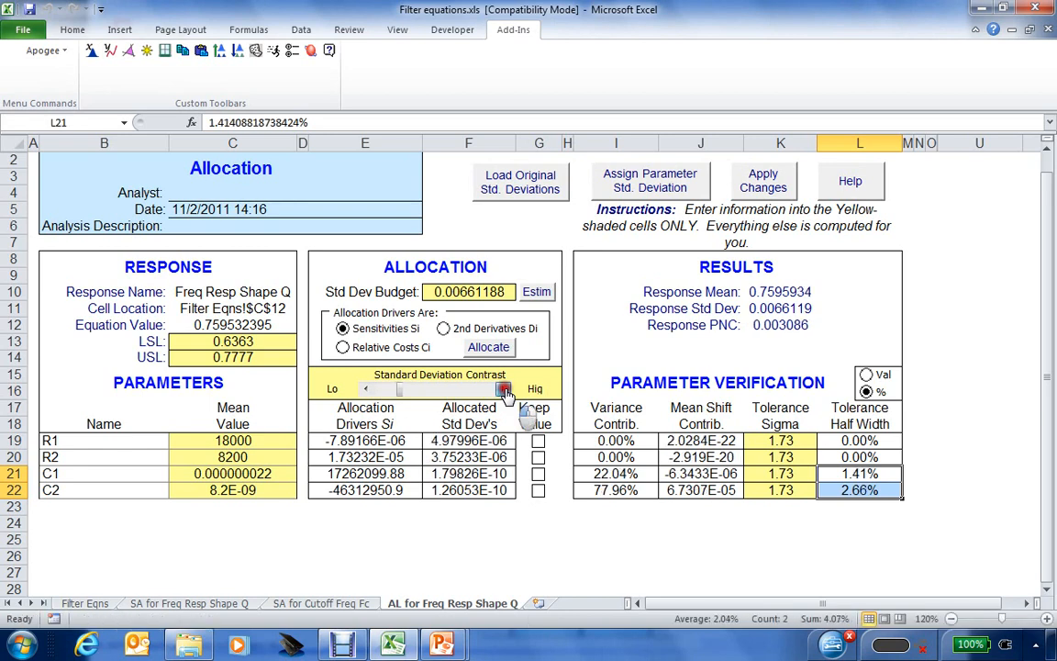
click(503, 390)
click(504, 390)
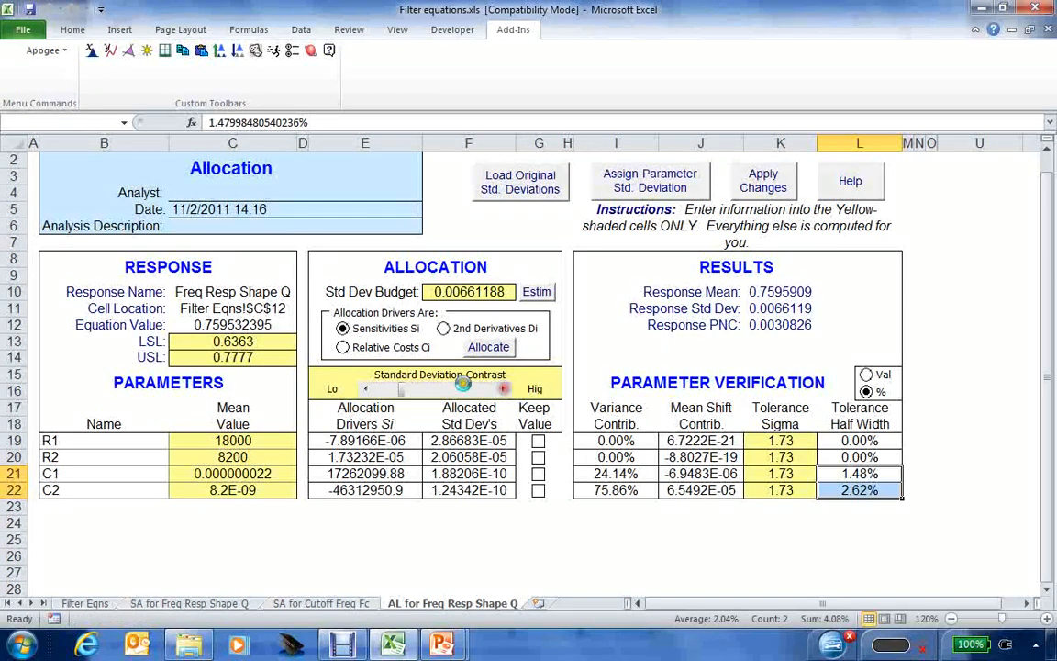
drag(401, 389, 430, 394)
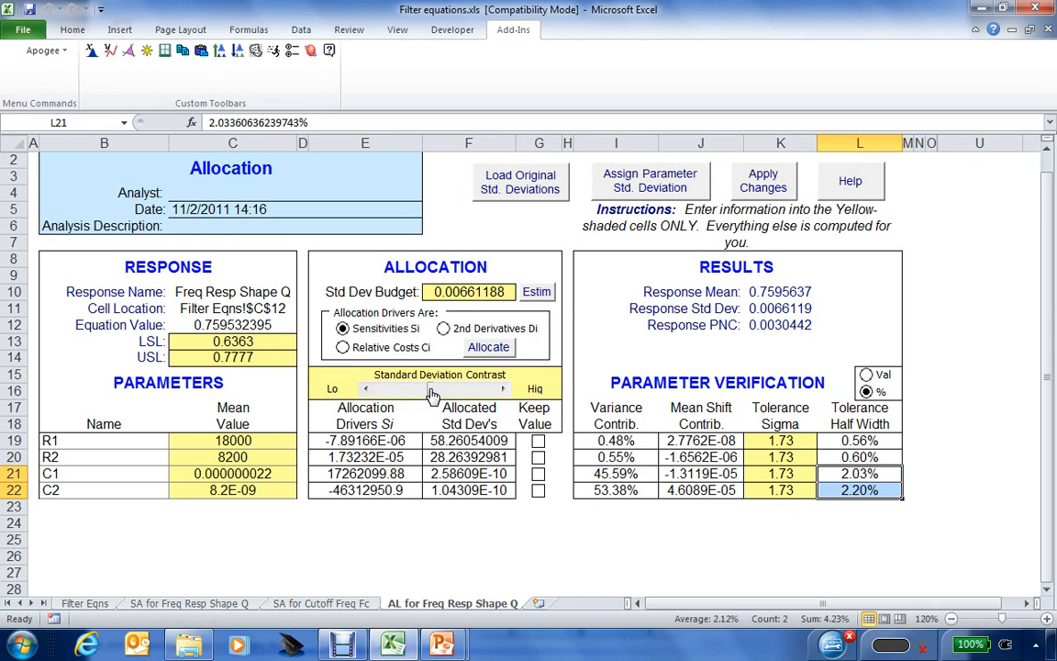
Step: Assign C1's allocated standard deviation from a tolerance half-width of 2% of the mean
click(462, 475)
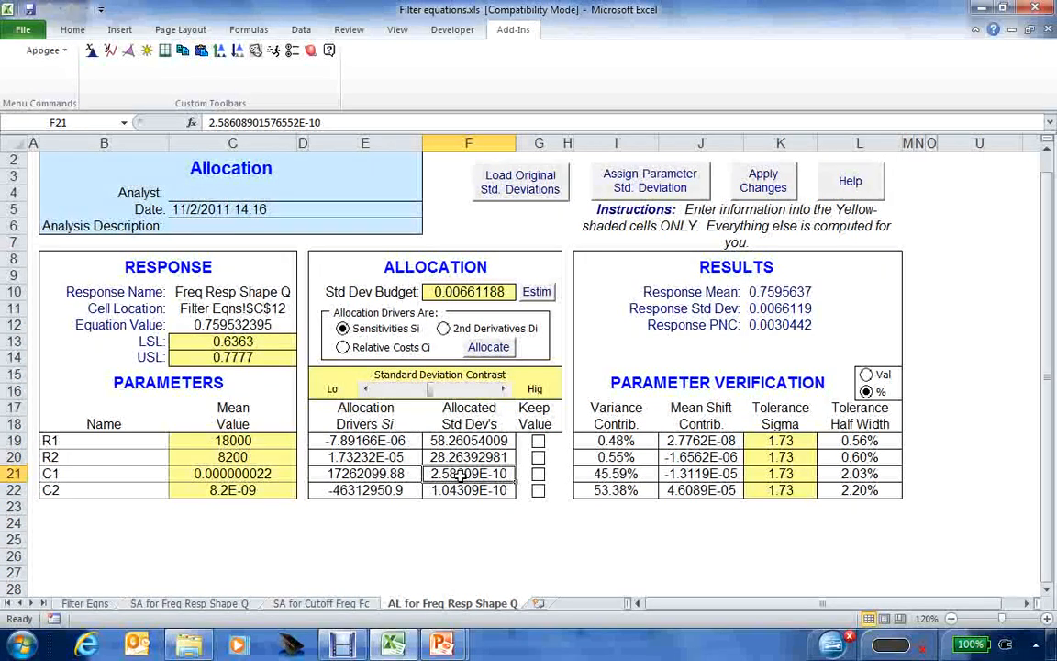
click(645, 185)
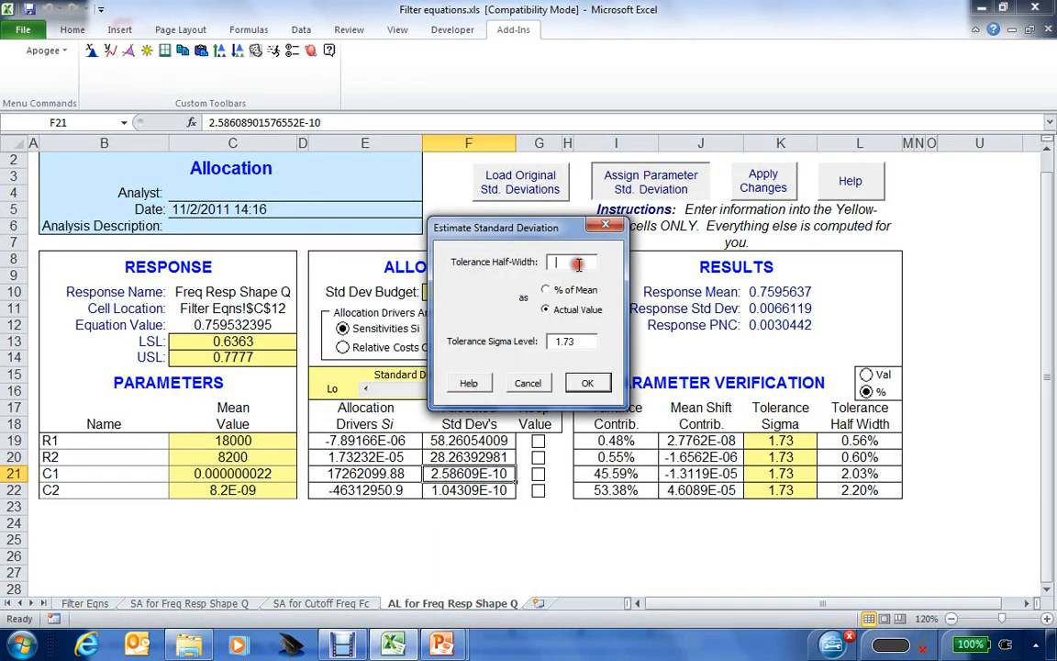
text(2)
click(547, 290)
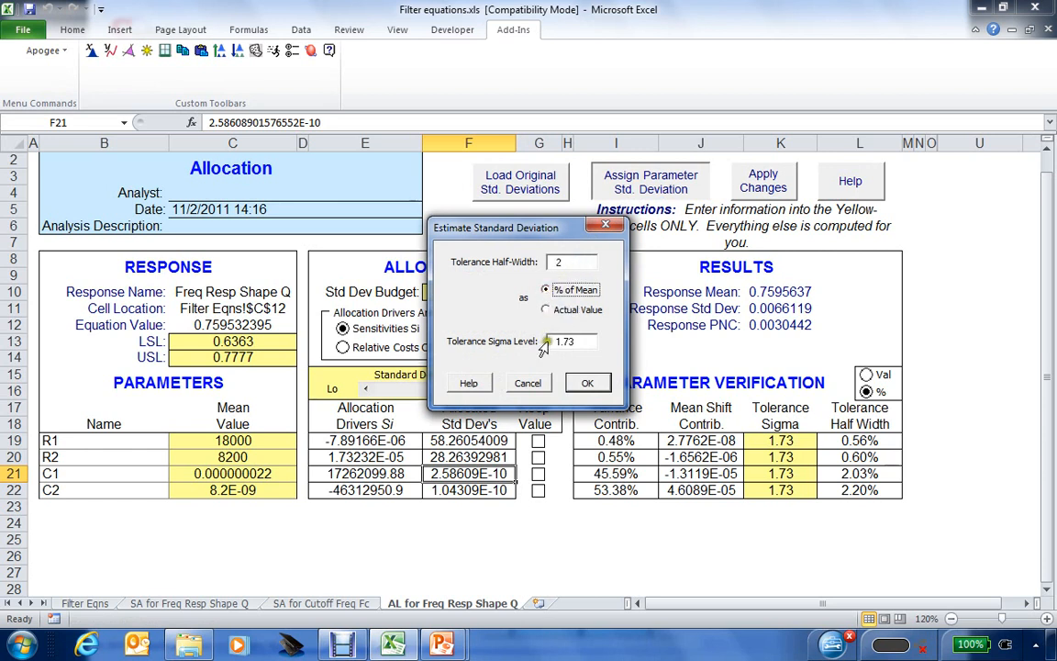
click(586, 382)
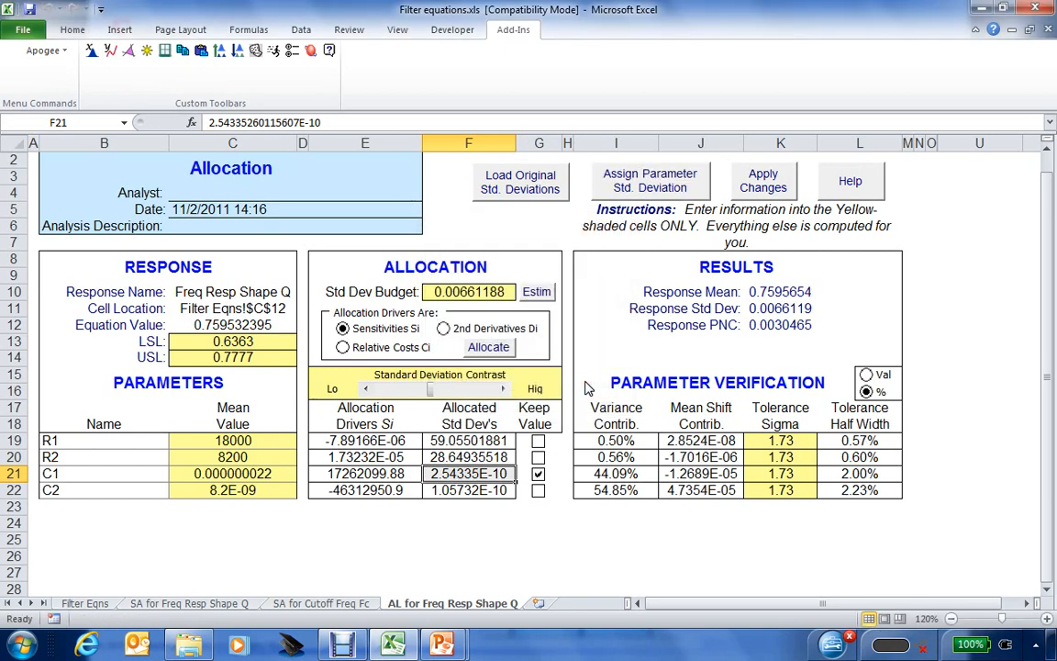
Step: Assign C2's allocated standard deviation from a tolerance half-width of 2% of the mean
click(484, 490)
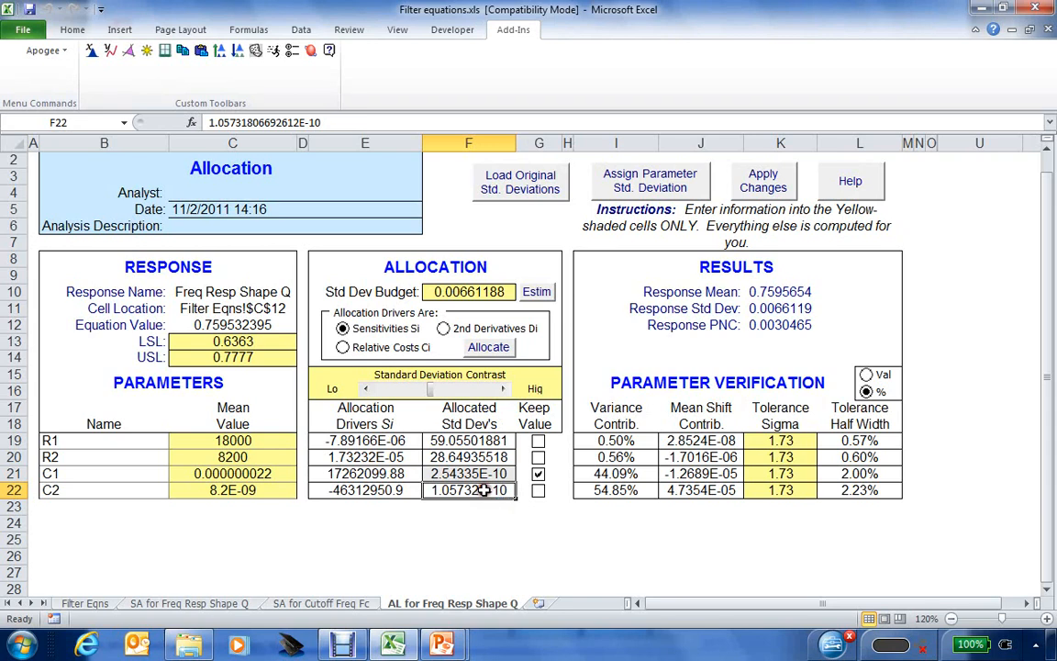
click(642, 184)
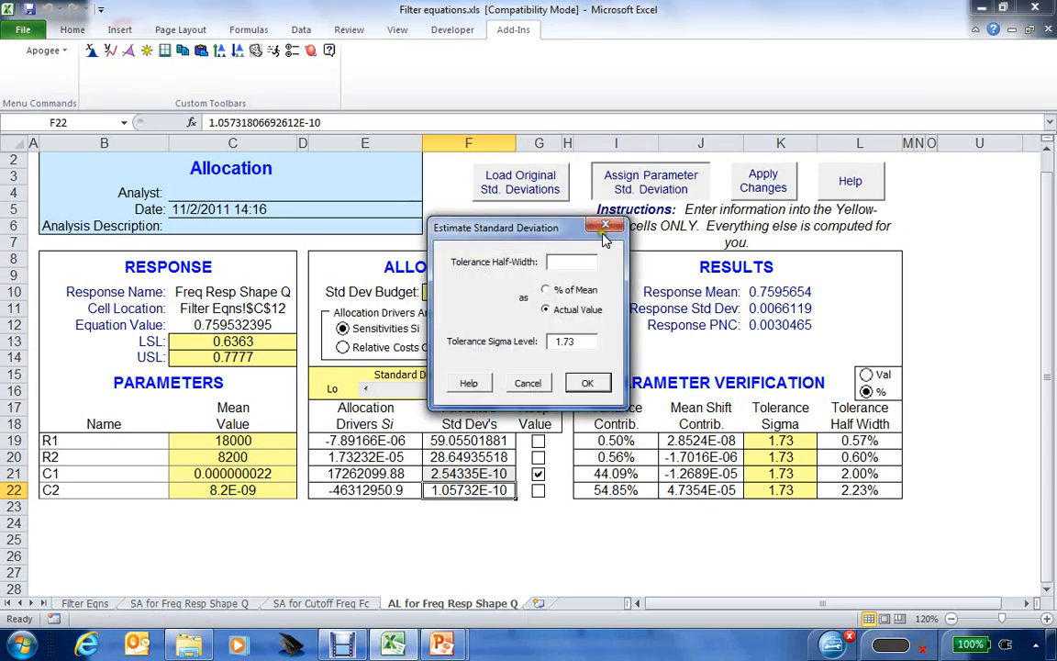
click(585, 260)
text(2)
click(546, 290)
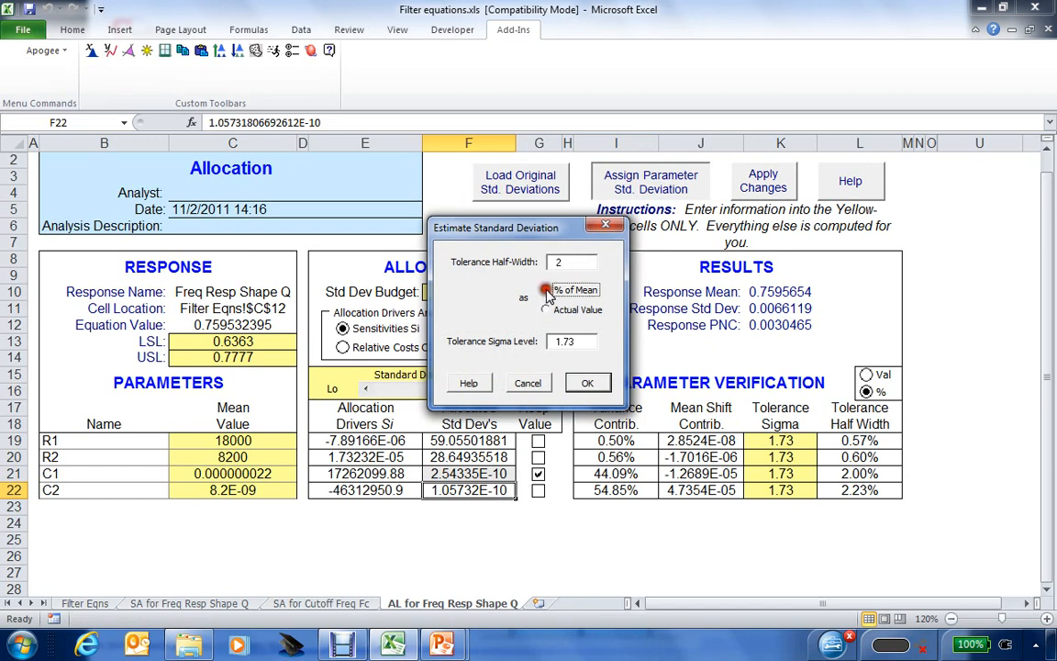
click(585, 383)
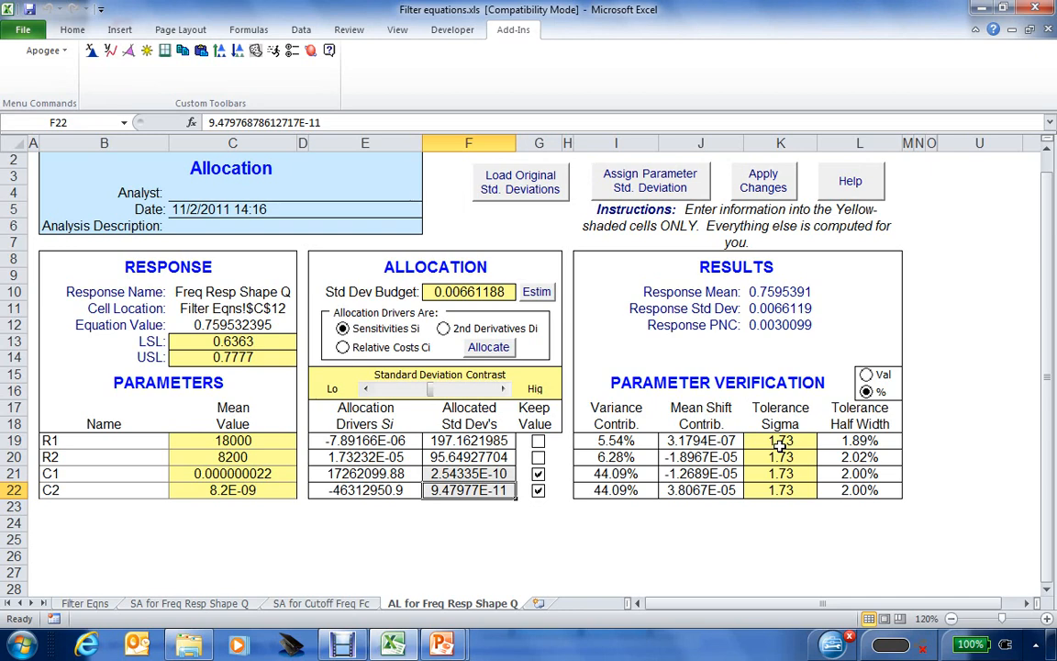
Step: On the Filter Eqns sheet, set the % Tolerance of R1, R2, C1 and C2 to 2
click(99, 606)
click(276, 218)
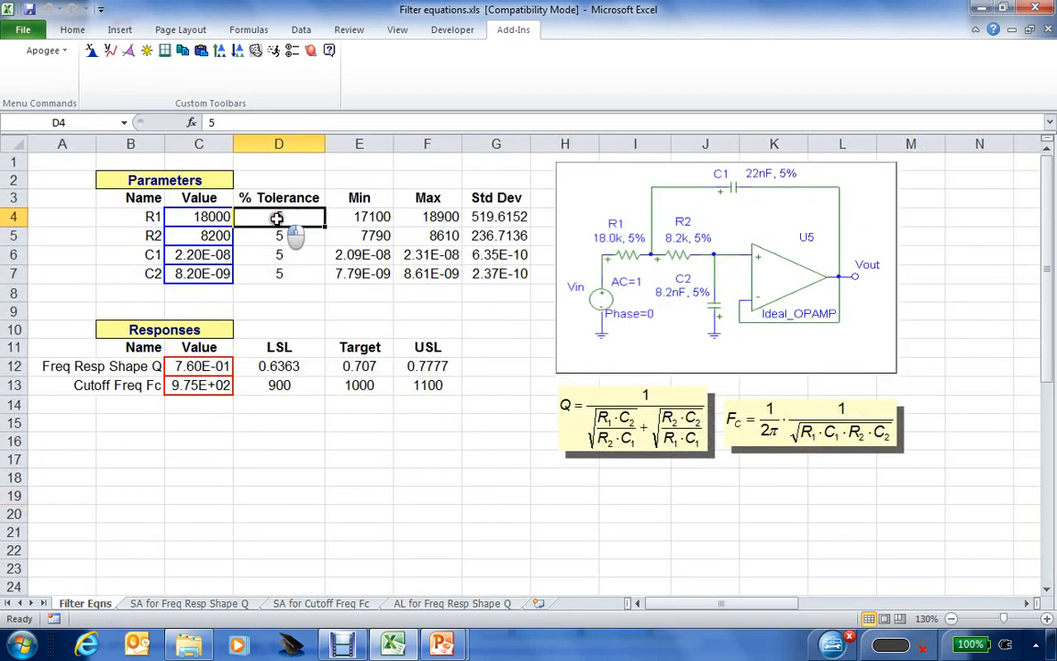
text(2)
key(Return)
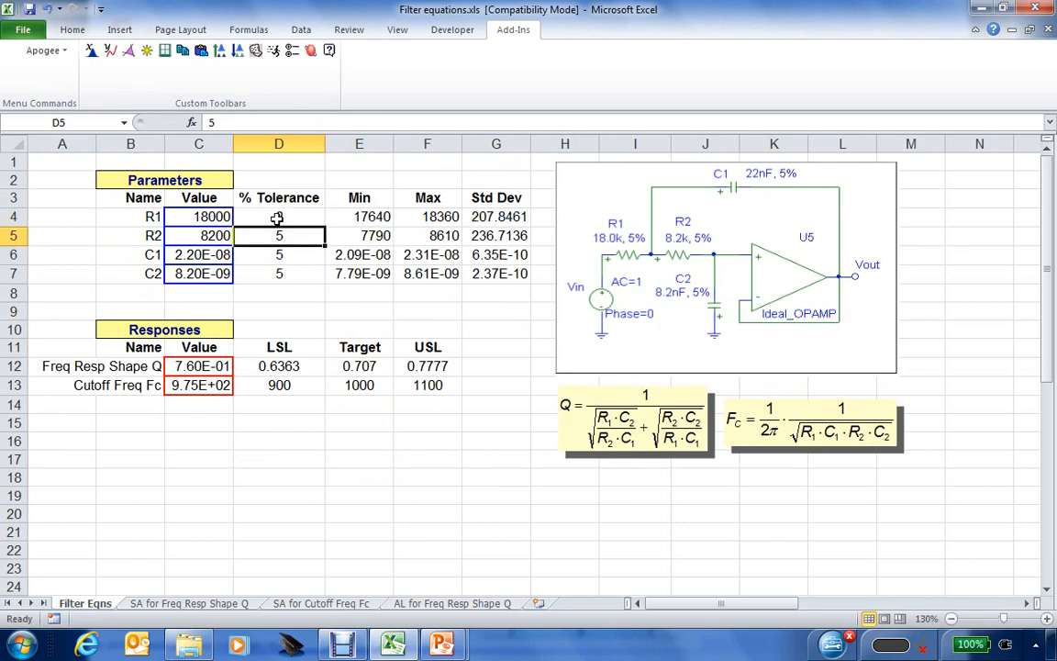
text(2)
key(Return)
text(2)
key(Return)
text(2)
key(Return)
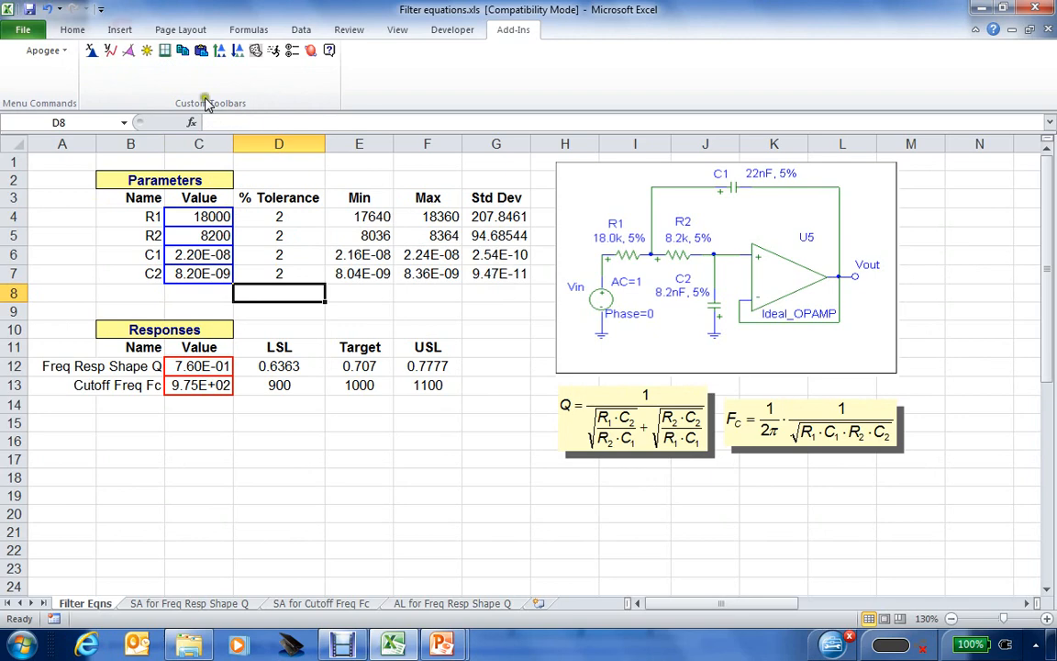
Step: Run a new Sensitivity Analysis for Freq Resp Shape Q and Cutoff Freq Fc, using the parameters with nonzero sensitivities
click(220, 51)
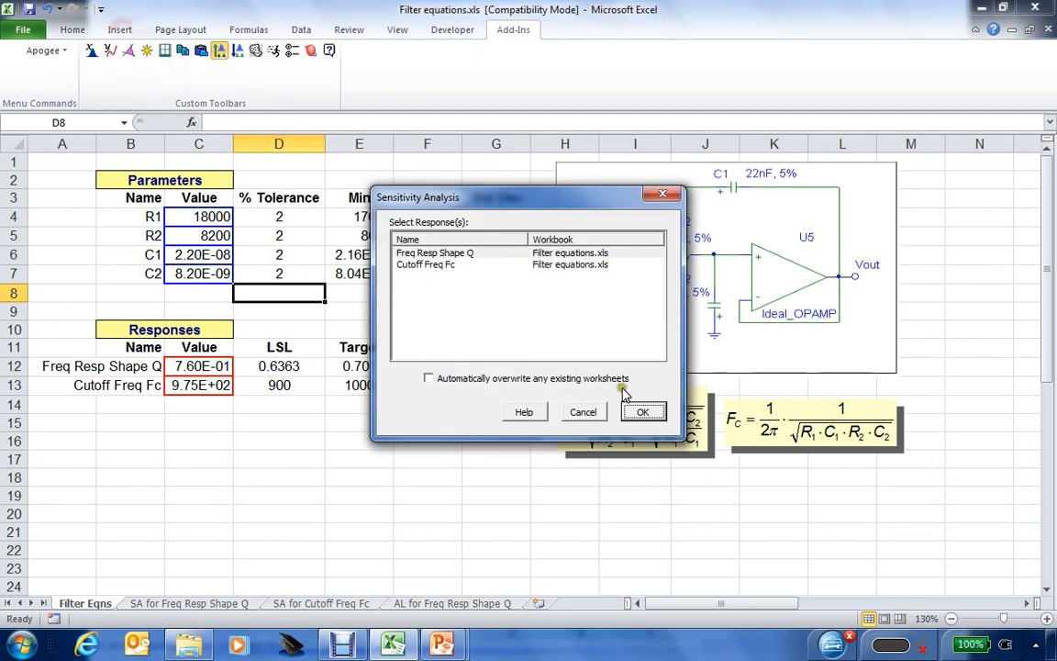
click(433, 252)
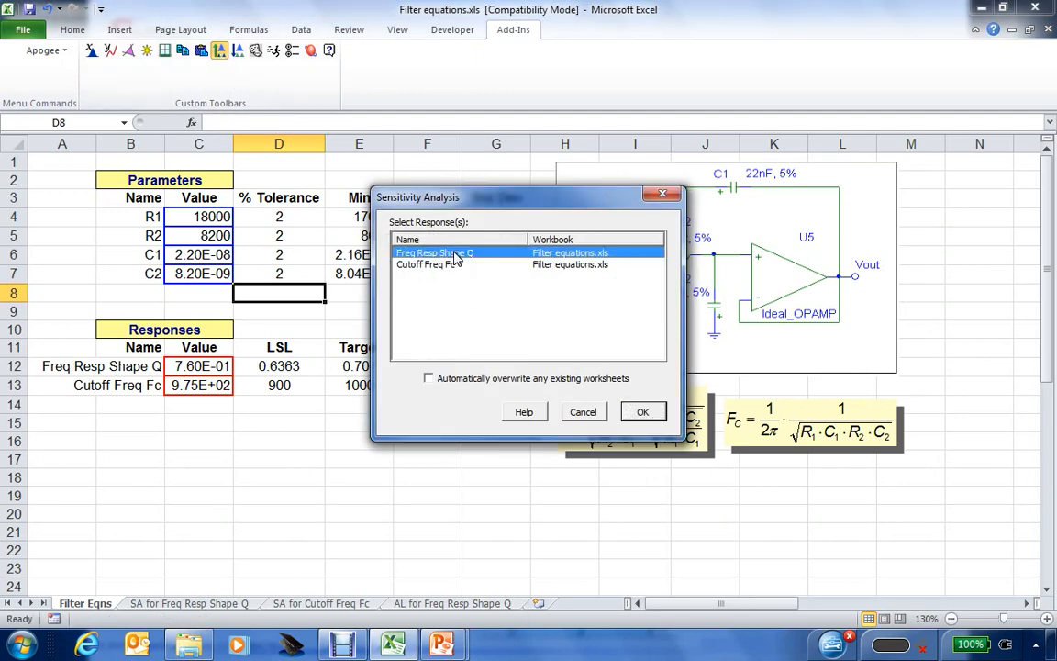
ctrl+click(433, 265)
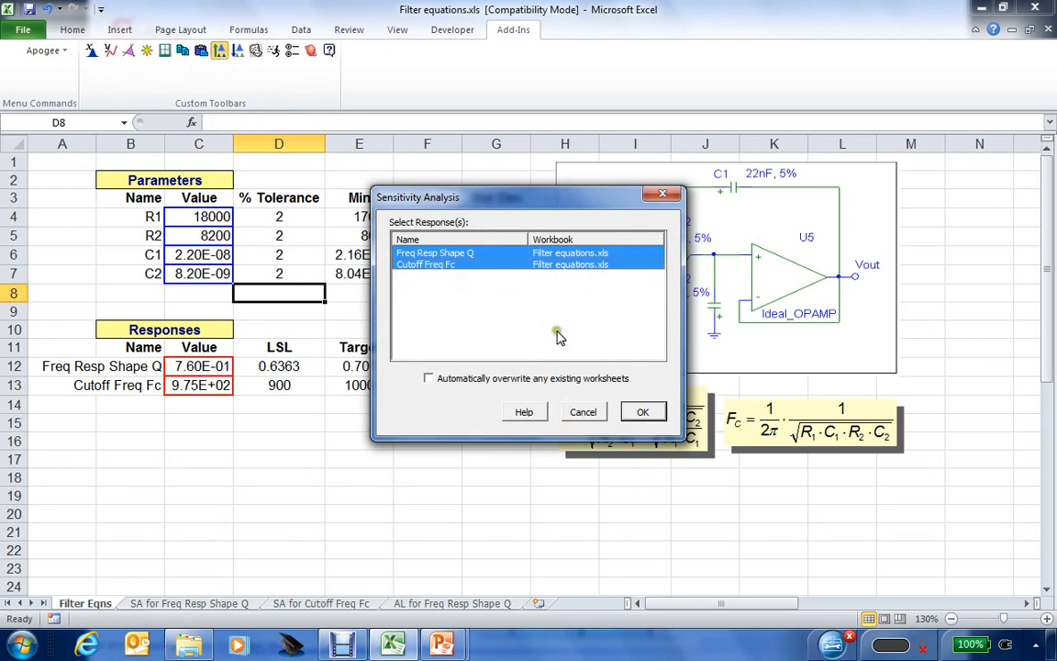
click(642, 412)
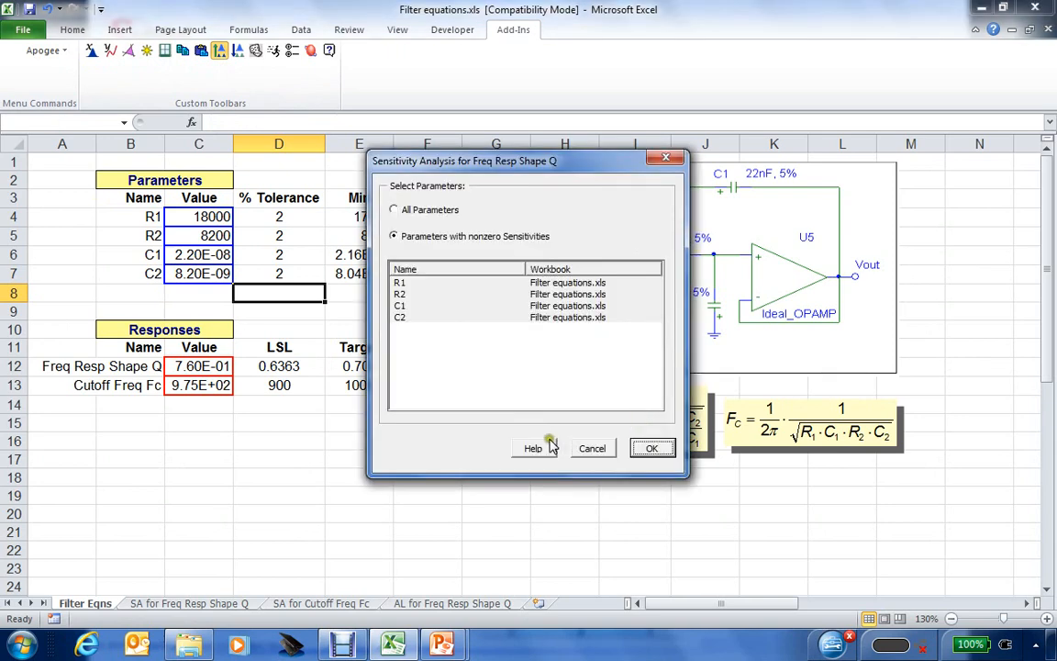
click(652, 448)
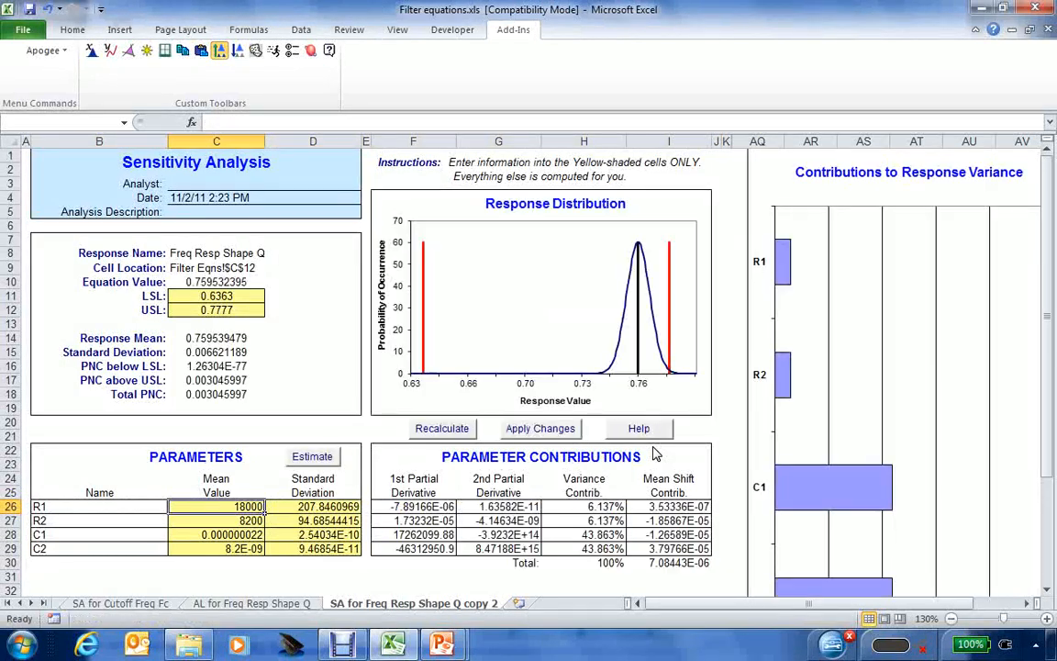
click(652, 448)
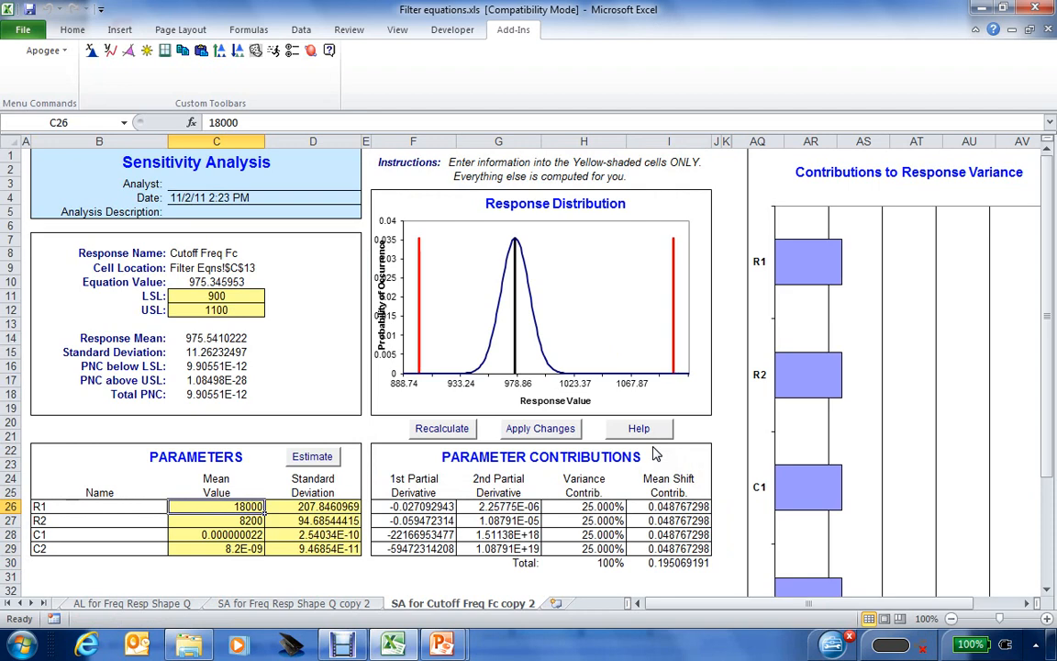
Step: Check the Total PNC for Cutoff Freq Fc, review the new Freq Resp Shape Q analysis, and return to the presentation slide
click(216, 394)
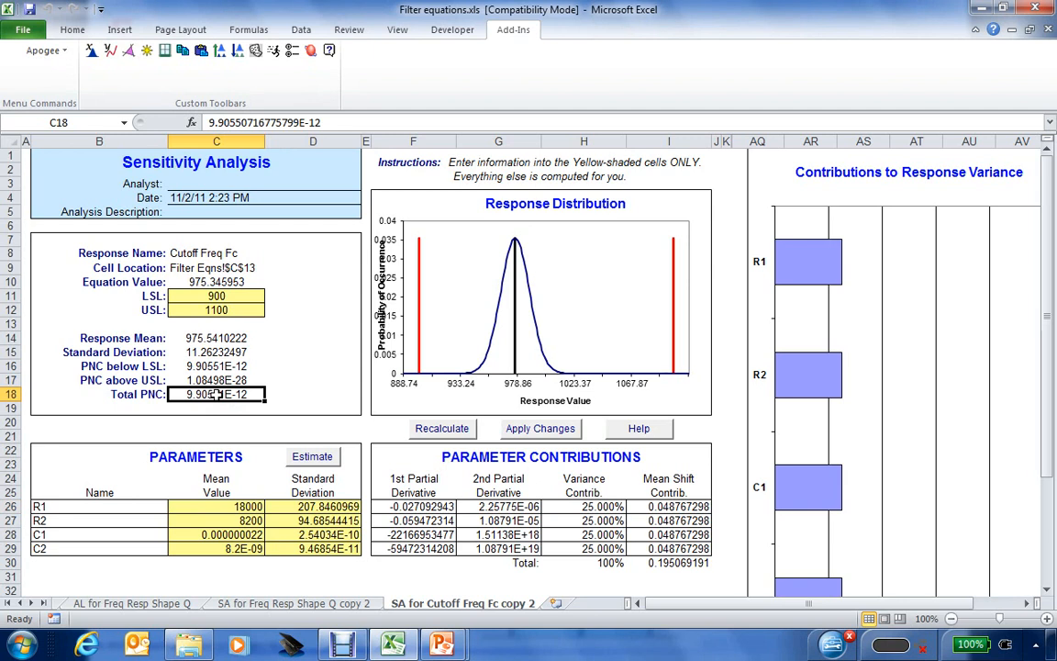
click(294, 603)
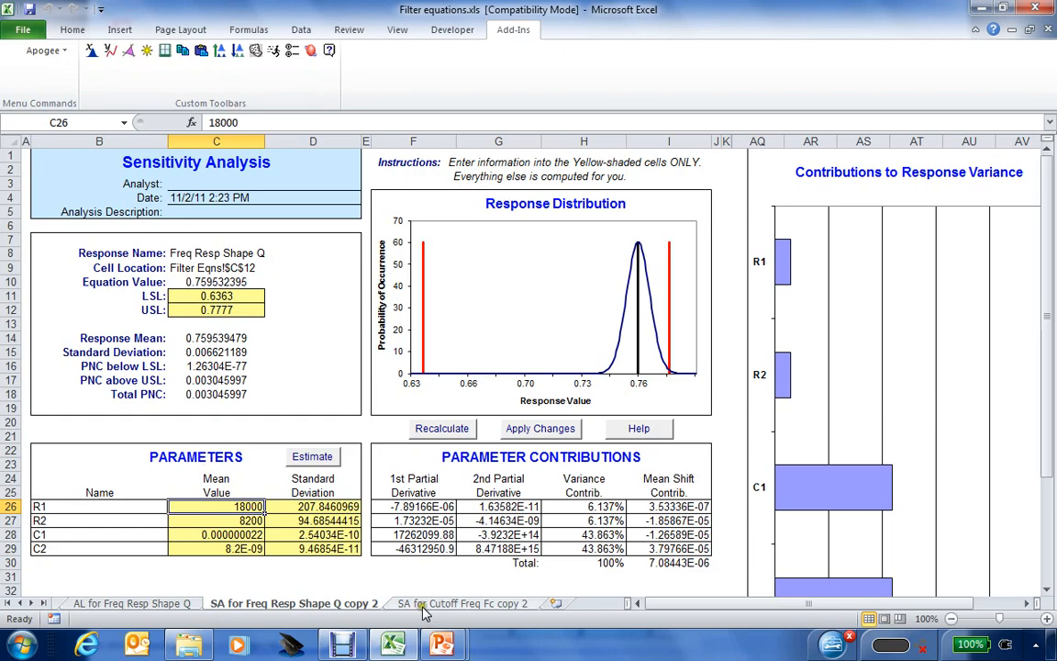
click(983, 9)
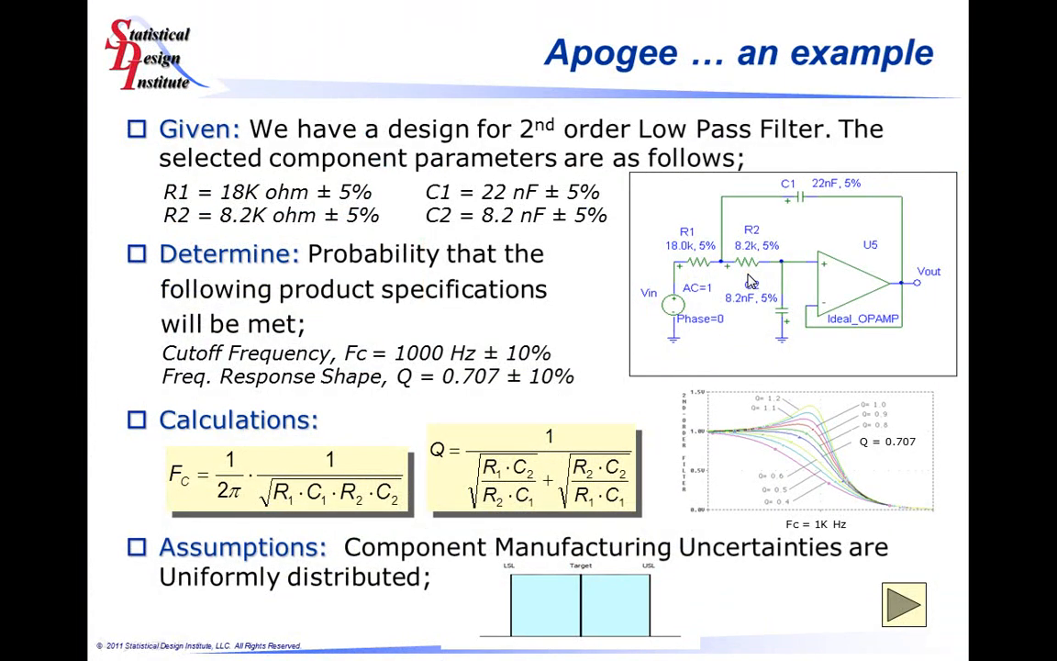